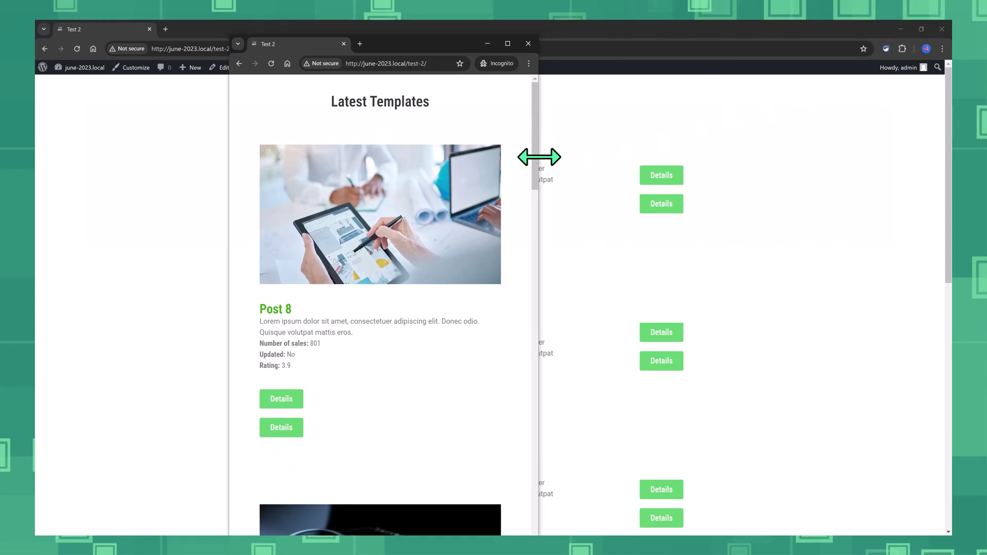
mouse_move(539, 158)
left_mouse_down()
mouse_move(480, 154)
mouse_move(479, 416)
left_mouse_up()
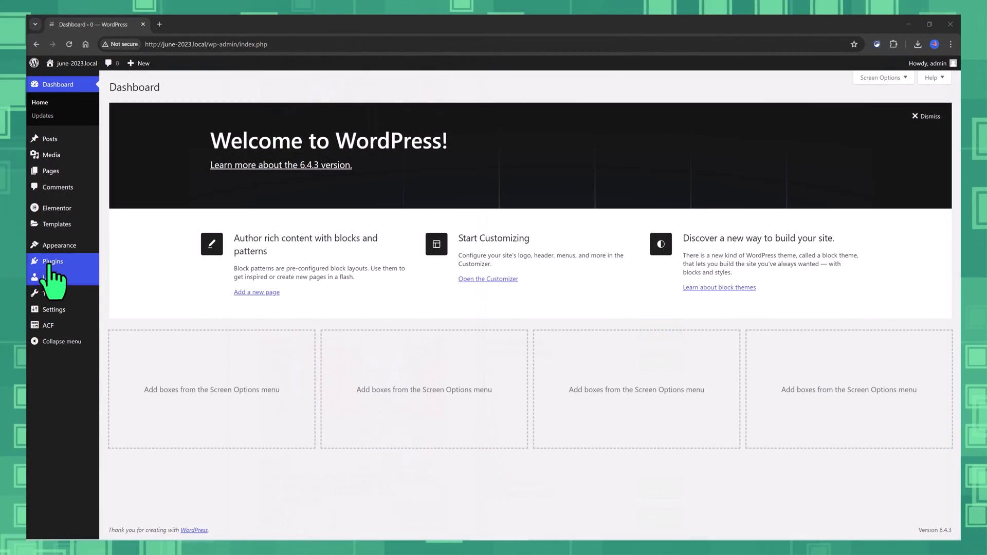
Show the installed plugins list, filtered to Active, with ACF PRO, Elementor and Elementor Pro.
left_click(52, 261)
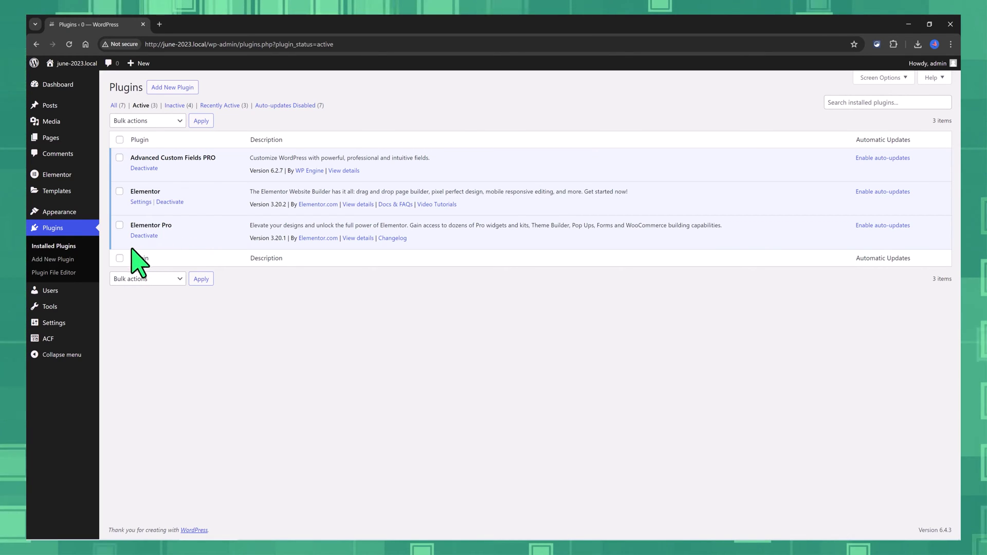
Keep Elementor's Flexbox Container experiment Active and save the feature settings.
mouse_move(60, 212)
left_click(117, 215)
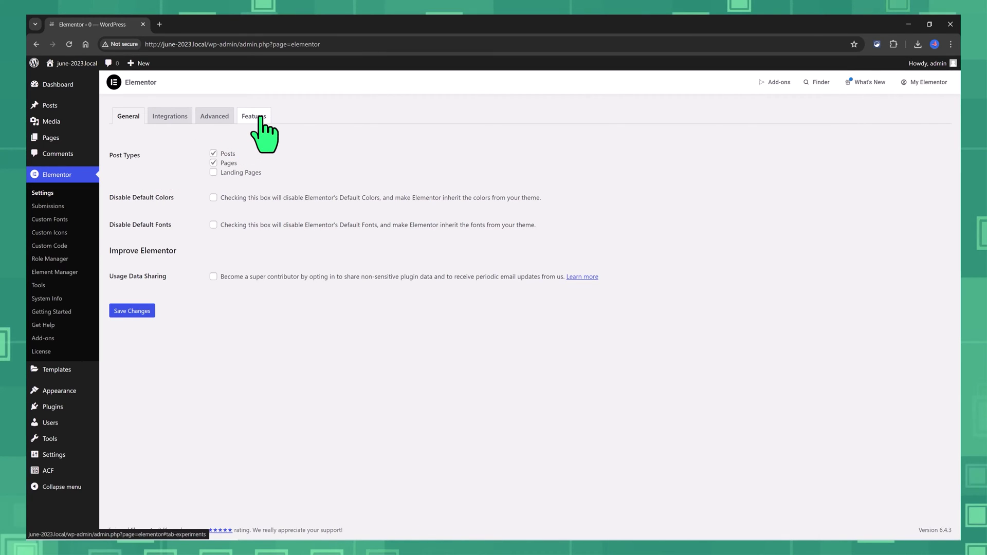
left_click(254, 115)
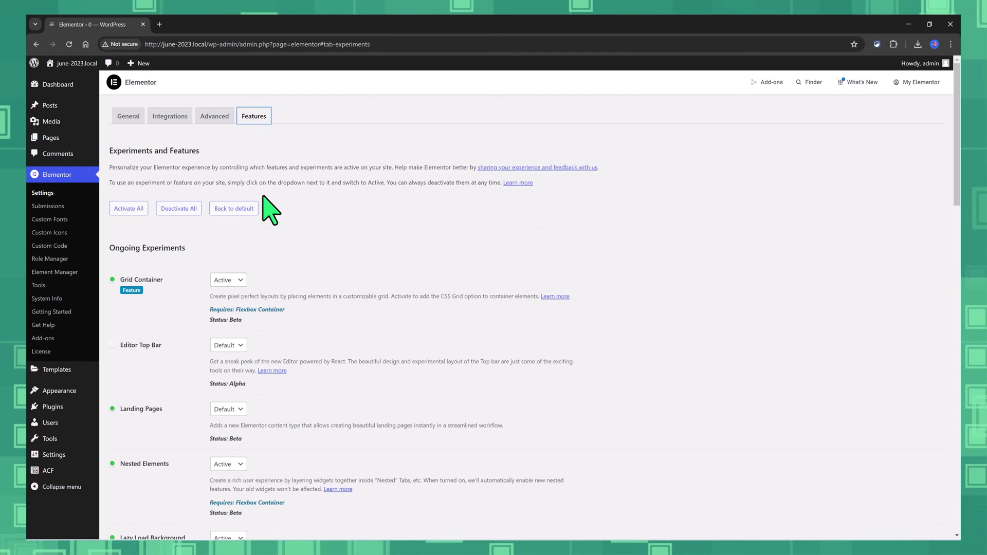
scroll(270, 209, "down", 3)
scroll(556, 293, "down", 2)
scroll(655, 331, "down", 2)
scroll(656, 332, "down", 2)
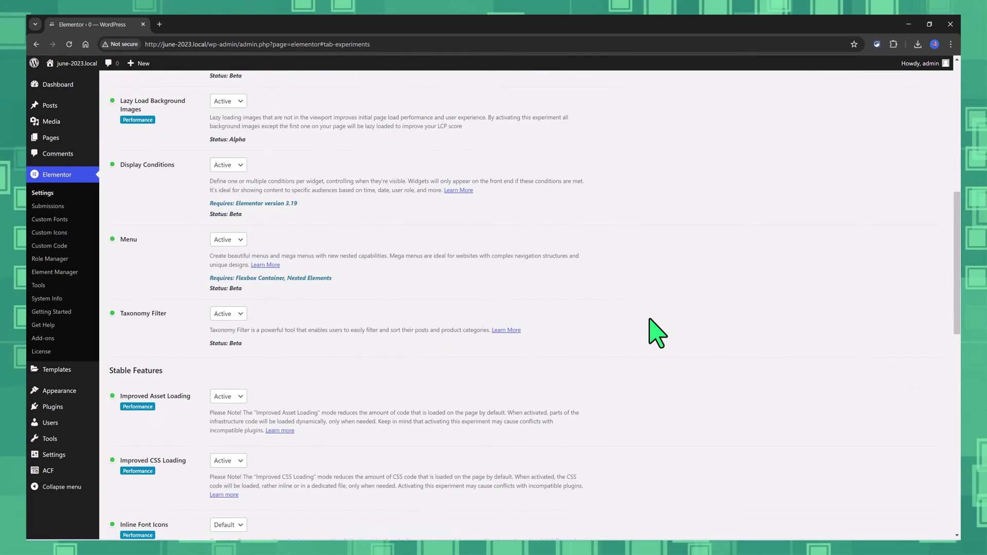
scroll(656, 332, "down", 1)
scroll(656, 331, "down", 2)
scroll(656, 331, "down", 2)
scroll(655, 332, "down", 2)
left_click(230, 323)
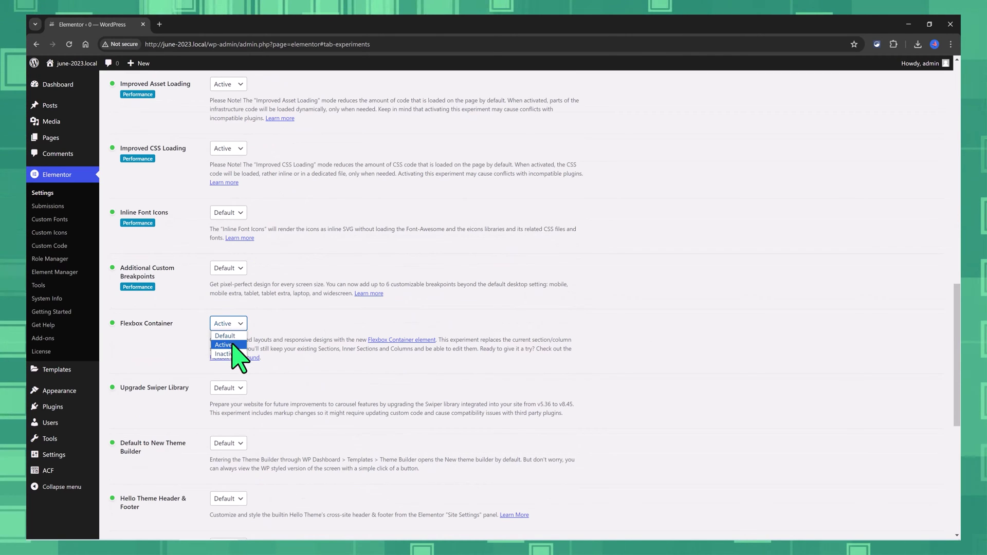
left_click(230, 333)
scroll(224, 424, "down", 5)
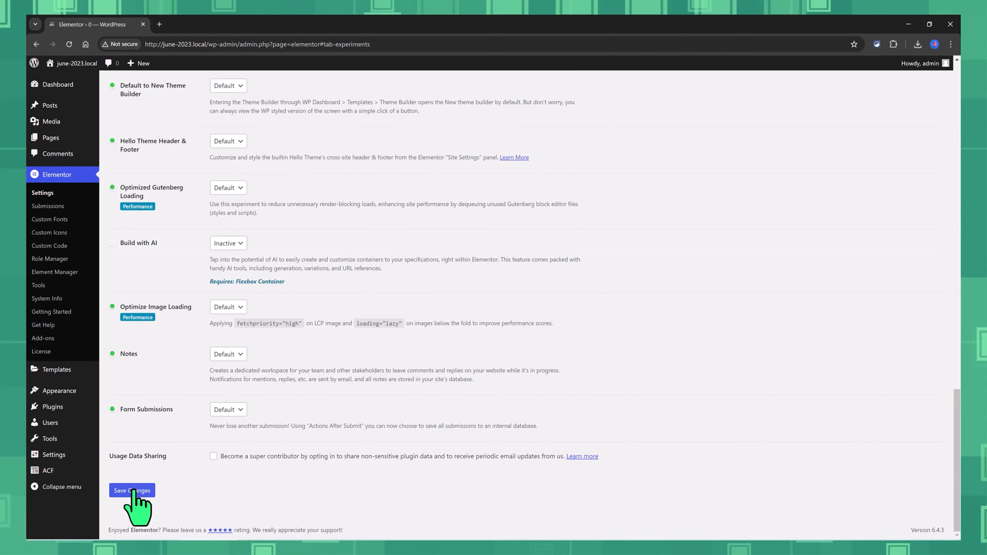
left_click(133, 490)
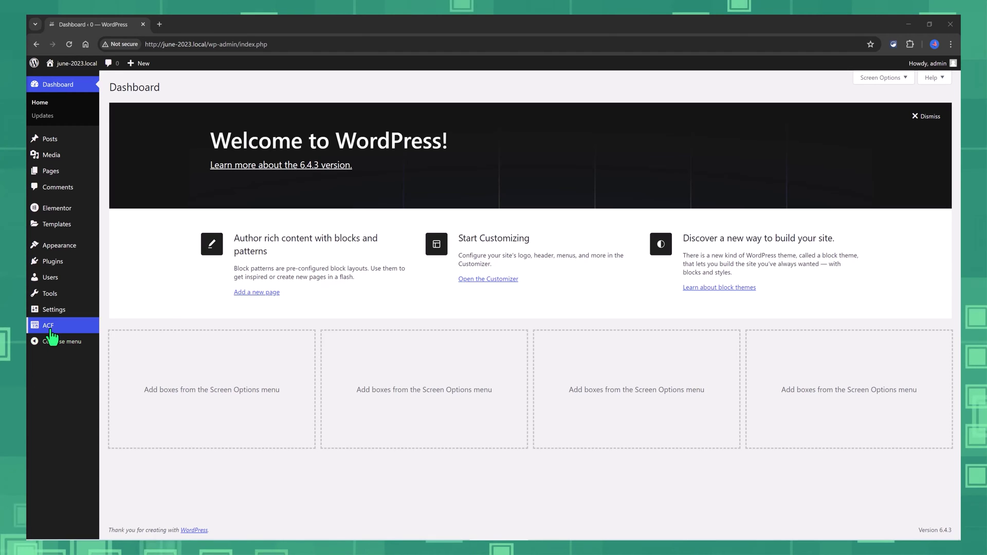
mouse_move(49, 471)
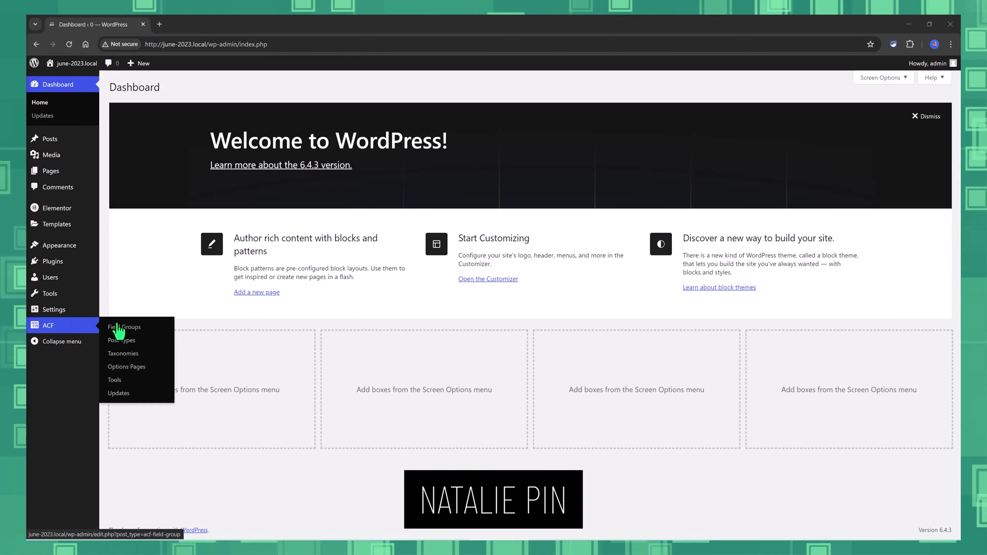
Start a new ACF field group named Grid Card and add a second blank field.
left_click(118, 328)
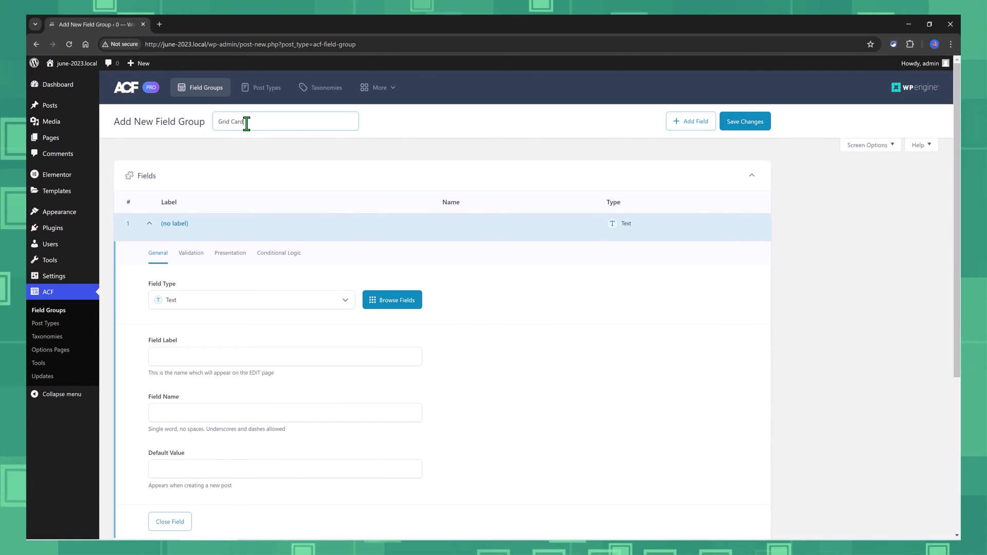
left_click(692, 120)
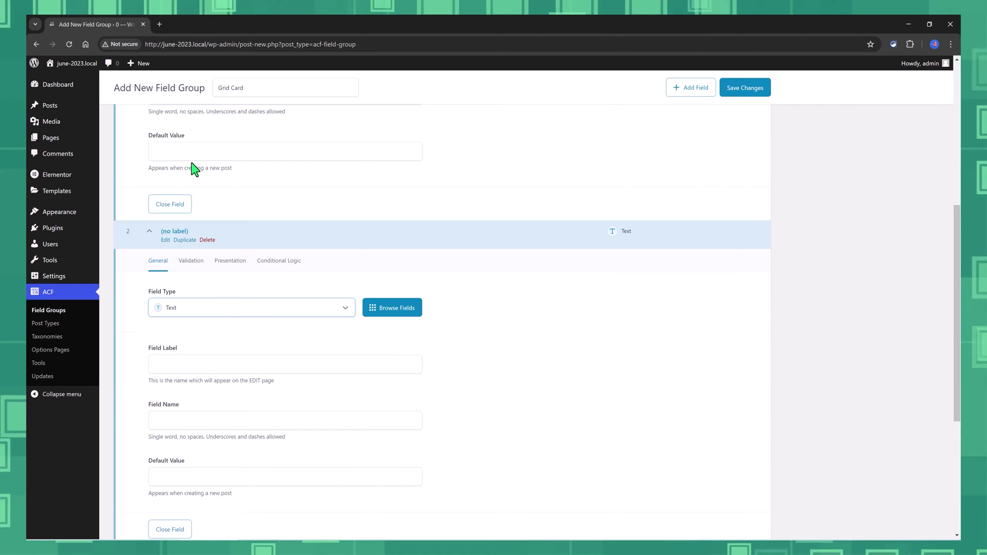
Make the second field a Number field labelled Number of sales, named number_of_sales.
mouse_move(444, 235)
left_click(346, 308)
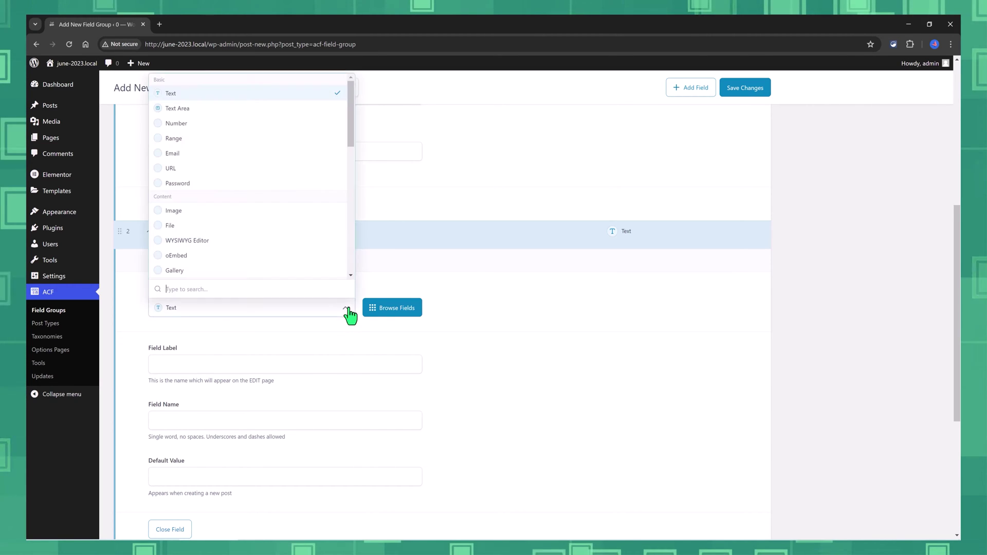
left_click(318, 126)
left_click(158, 362)
type("Number of sales")
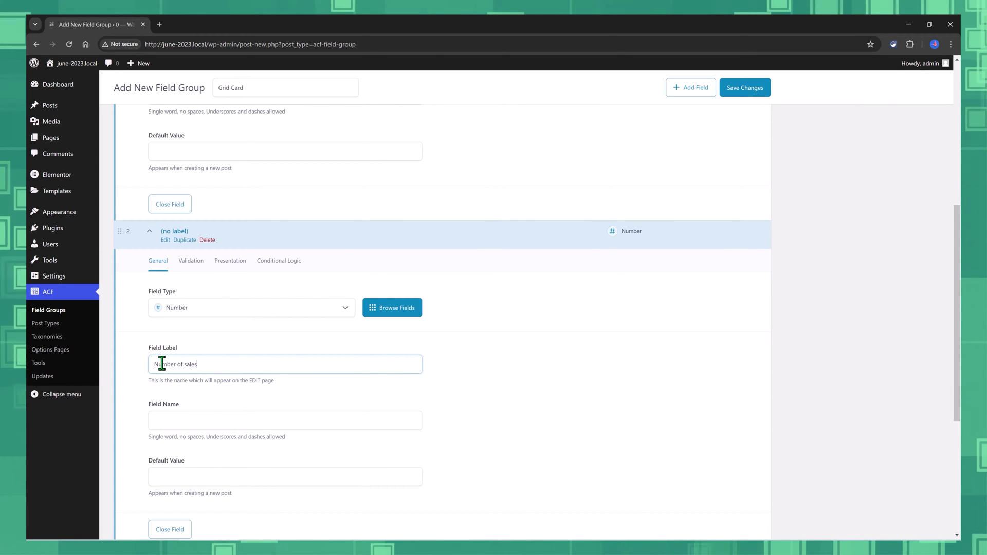
key("Tab")
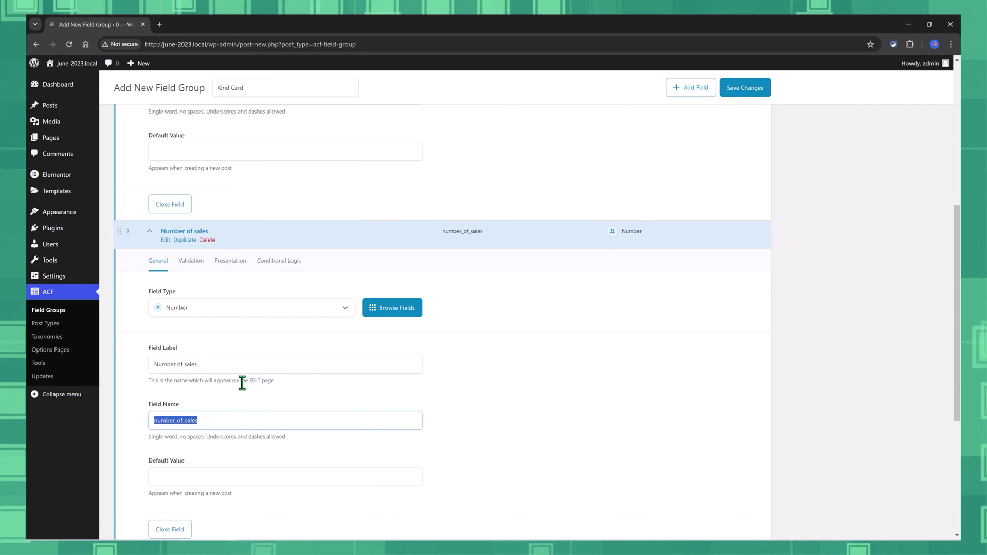
left_click(404, 423)
scroll(403, 431, "down", 2)
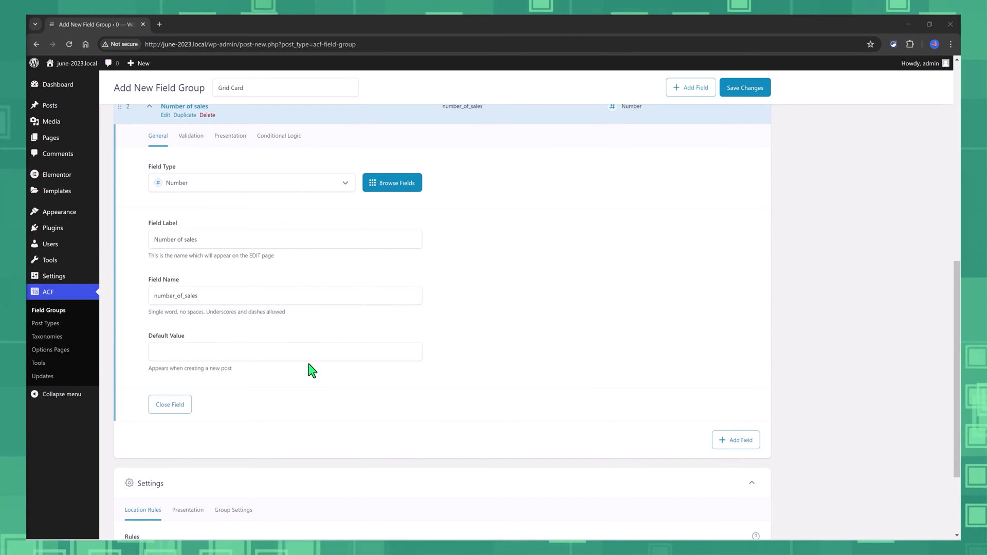
scroll(311, 375, "down", 1)
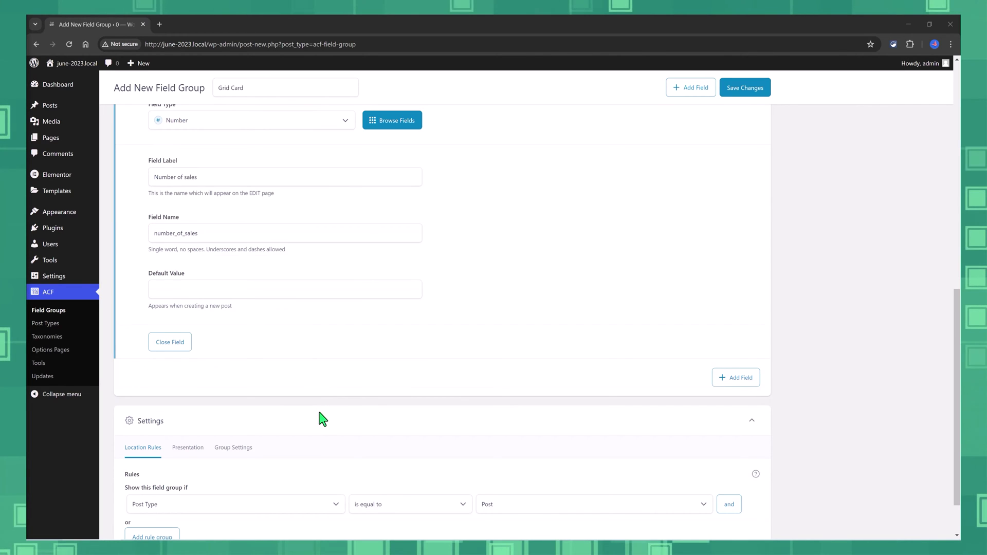
scroll(276, 439, "down", 2)
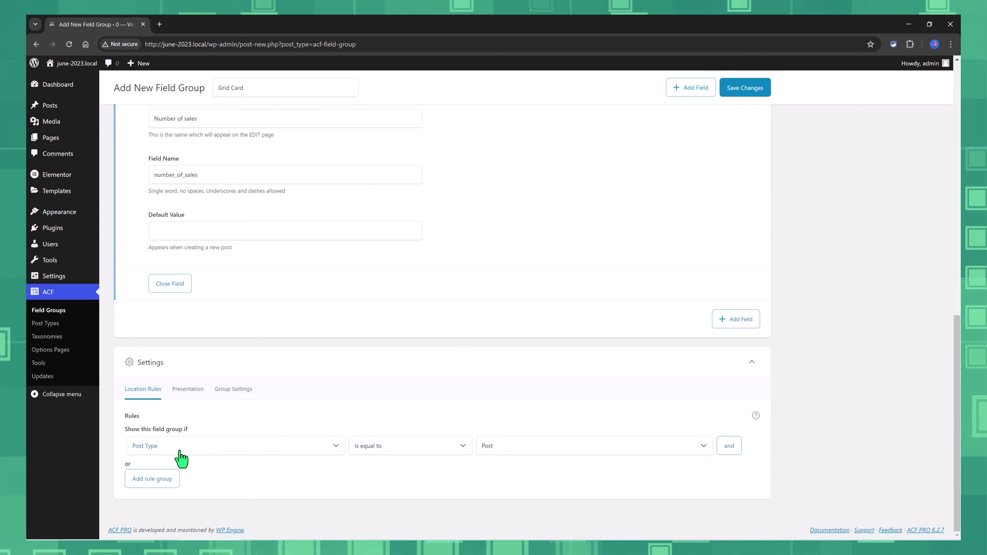
Keep the location rule as Post Type is equal to Post.
left_click(197, 451)
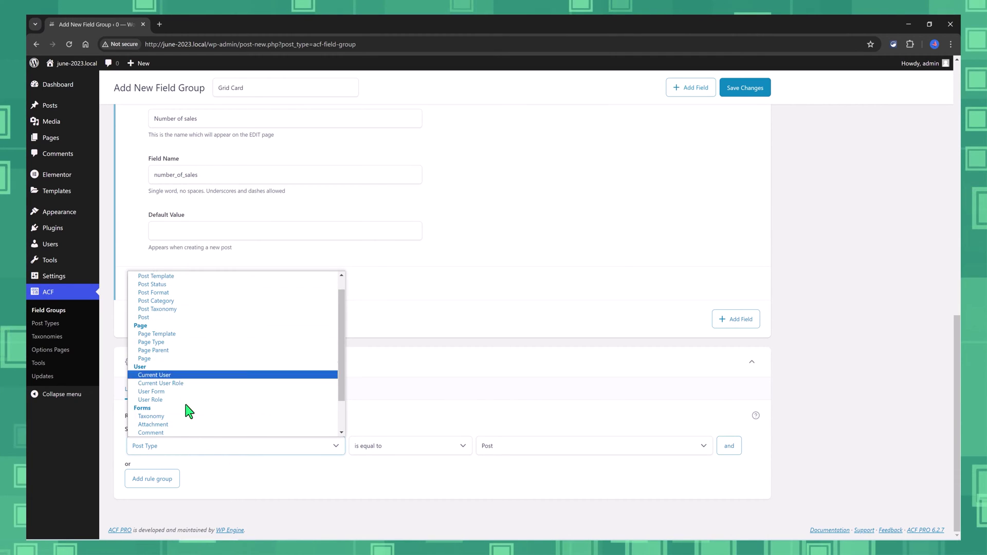
left_click(167, 446)
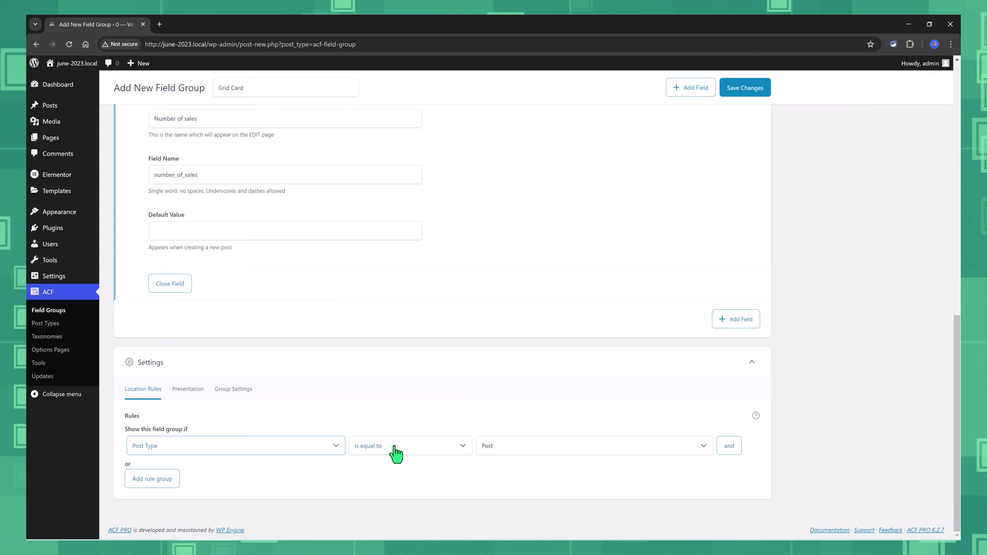
left_click(525, 446)
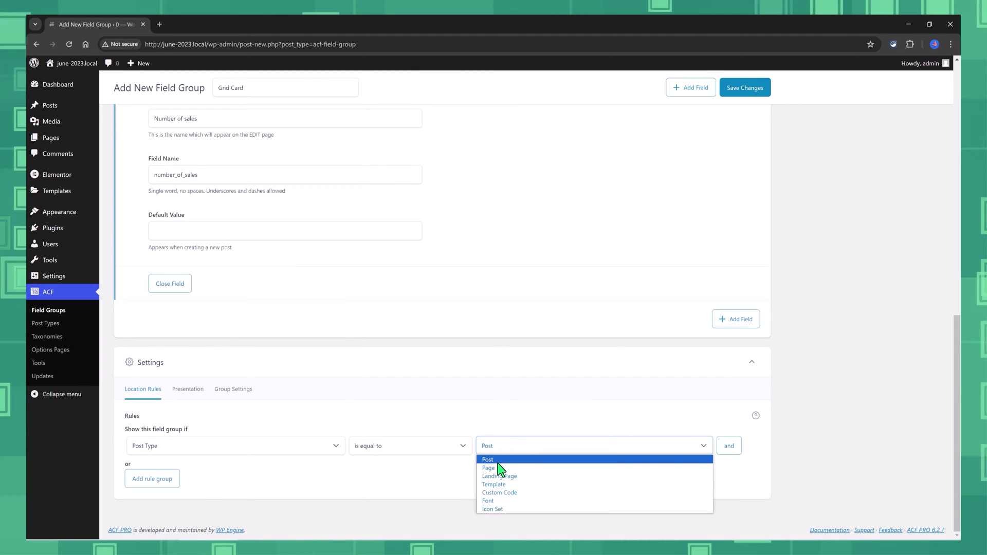
left_click(498, 470)
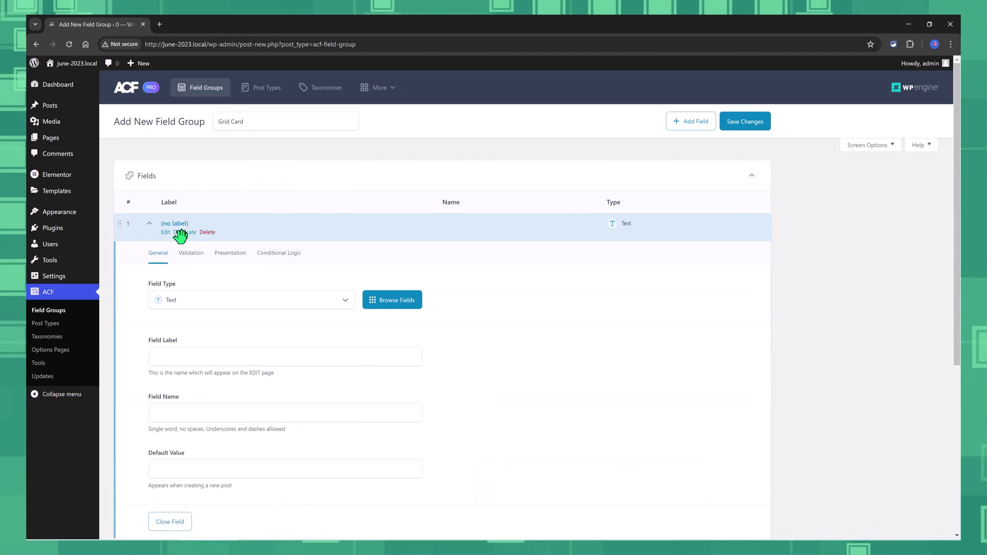
Add a Checkbox field labelled Updated with a Yes choice.
left_click(743, 268)
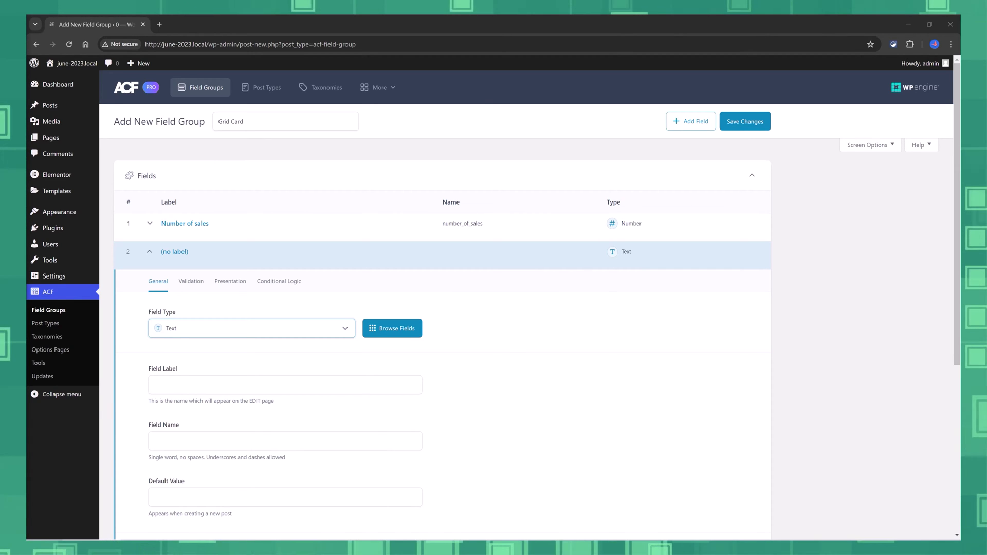
left_click(258, 329)
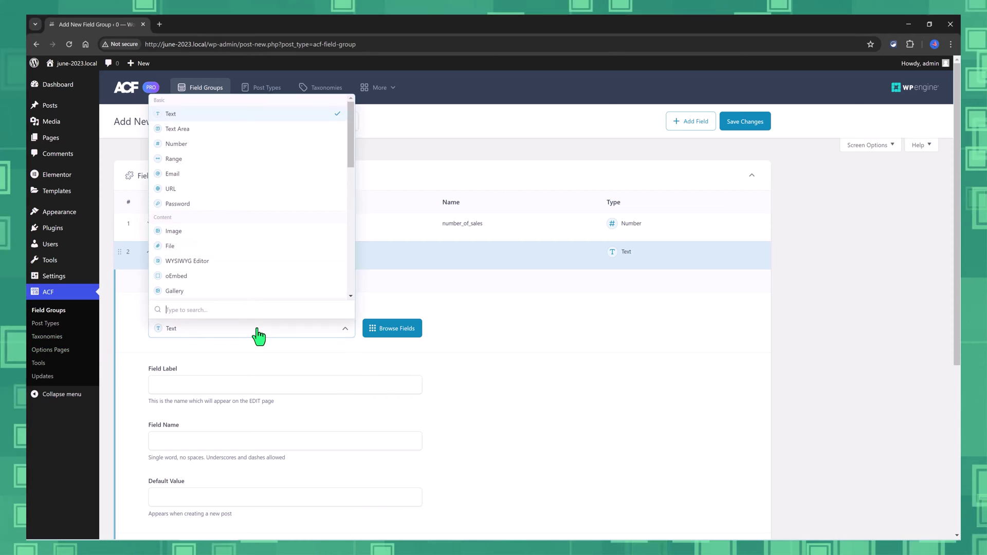
scroll(269, 231, "down", 2)
left_click(270, 187)
left_click(170, 385)
type("Updated")
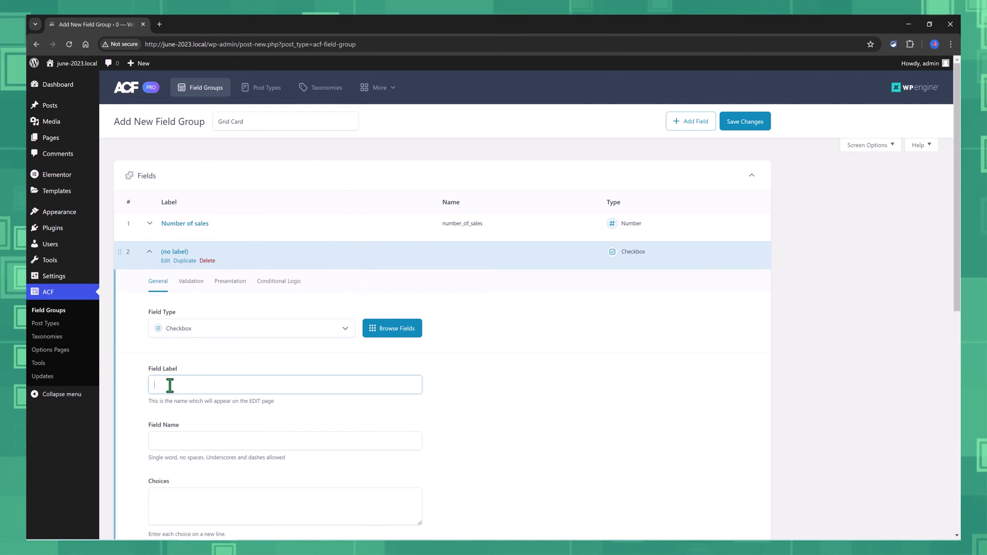
left_click(191, 440)
left_click(463, 475)
scroll(319, 441, "down", 1)
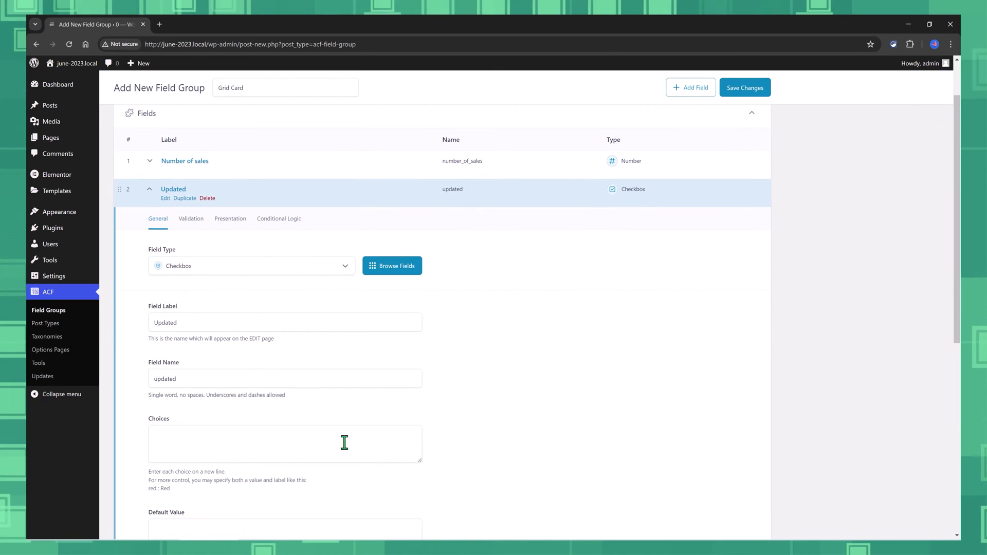
left_click(160, 440)
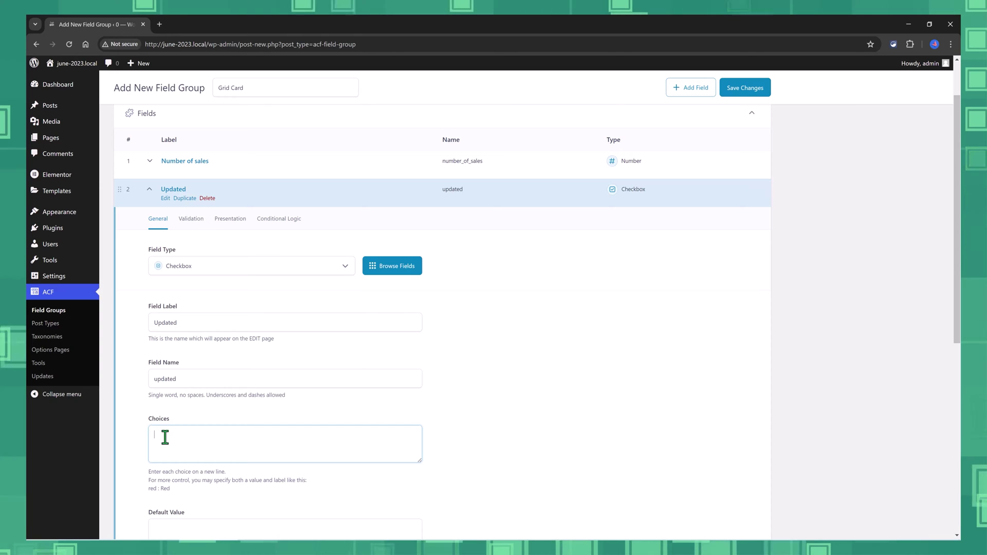
type("Yes")
key("Return")
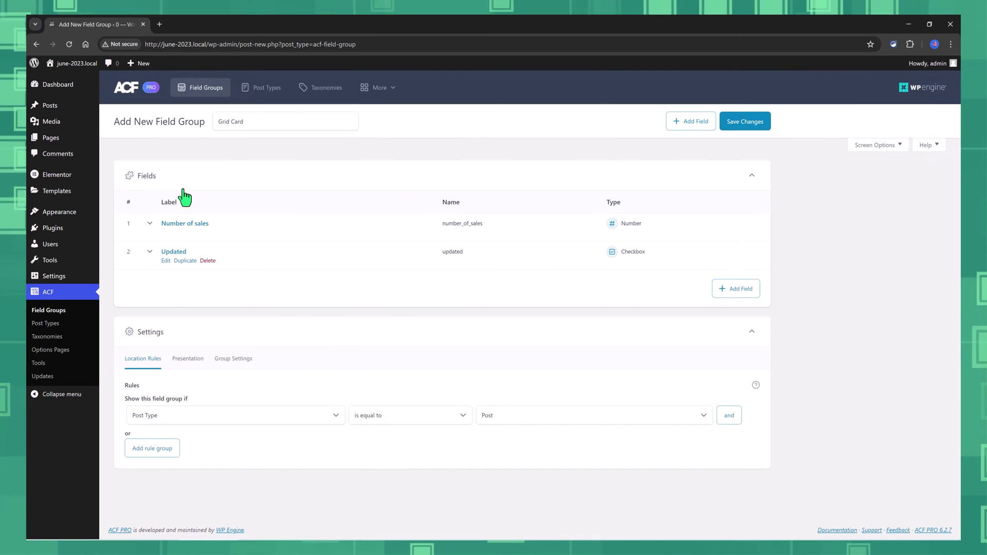
Add a third Number field labelled Support Rating and save the group.
left_click(734, 289)
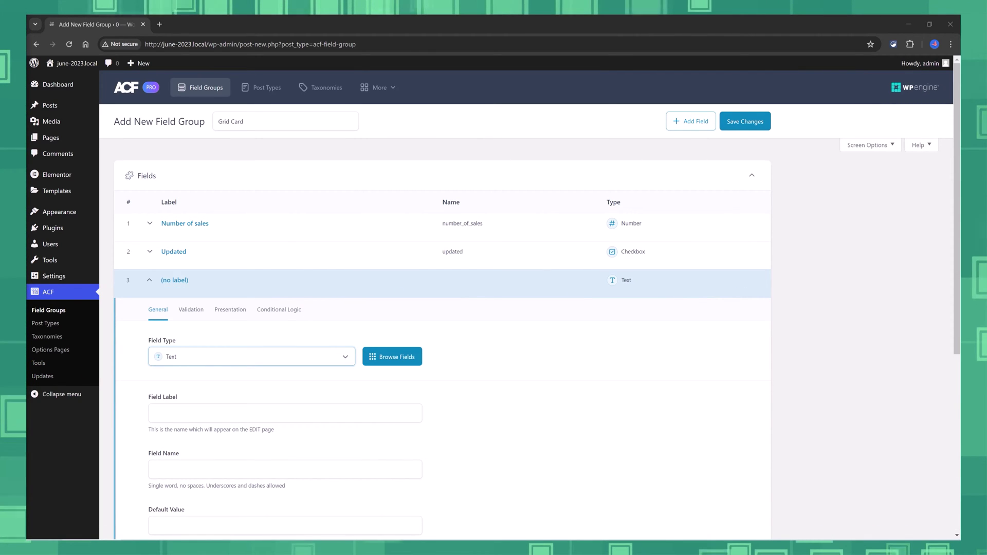
left_click(314, 357)
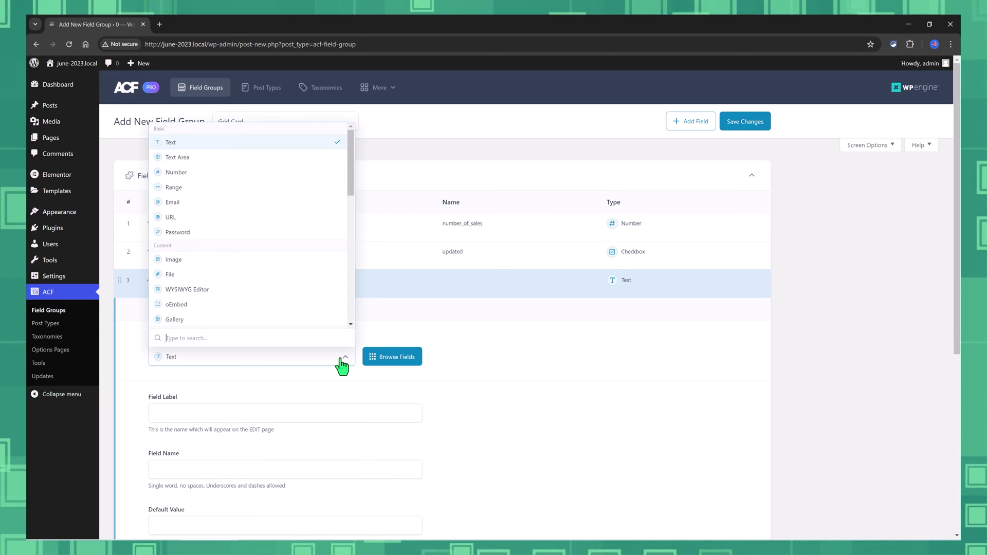
left_click(247, 175)
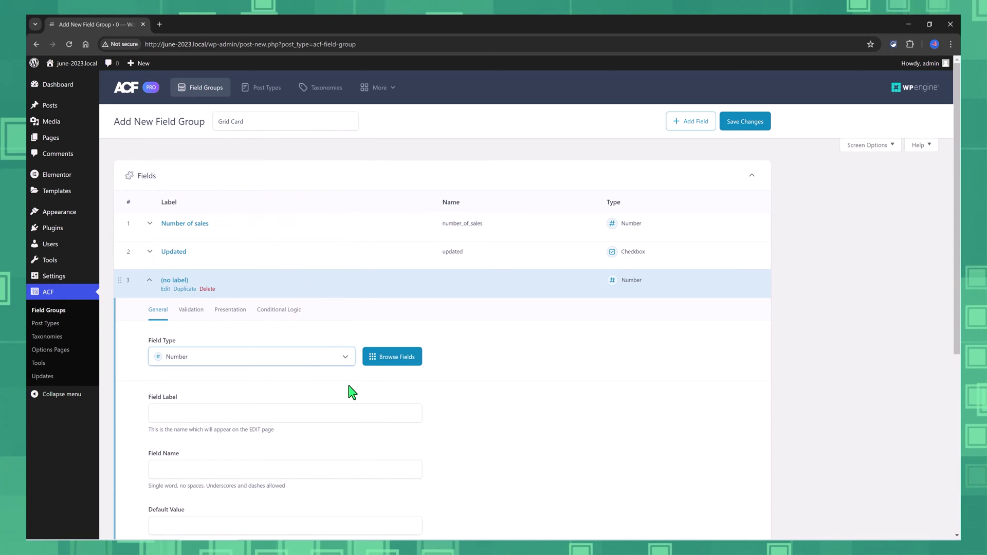
left_click(162, 417)
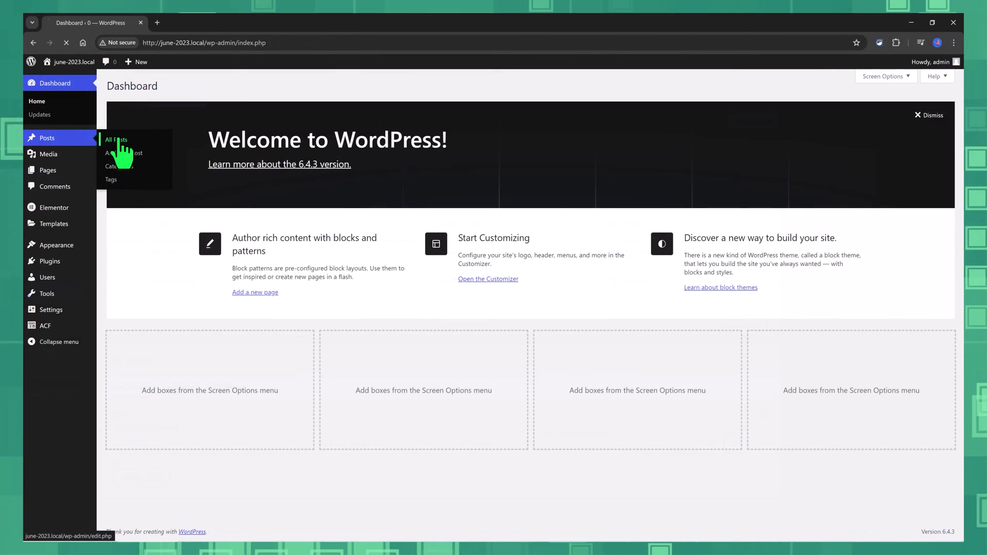
Open All Posts to check Post 1's Grid Card values and excerpt.
left_click(116, 141)
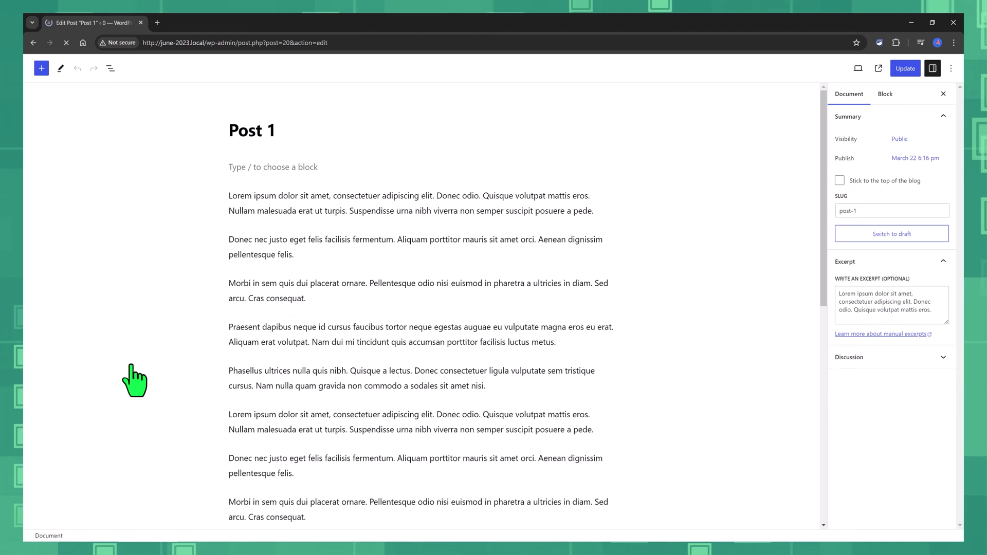
scroll(497, 331, "down", 3)
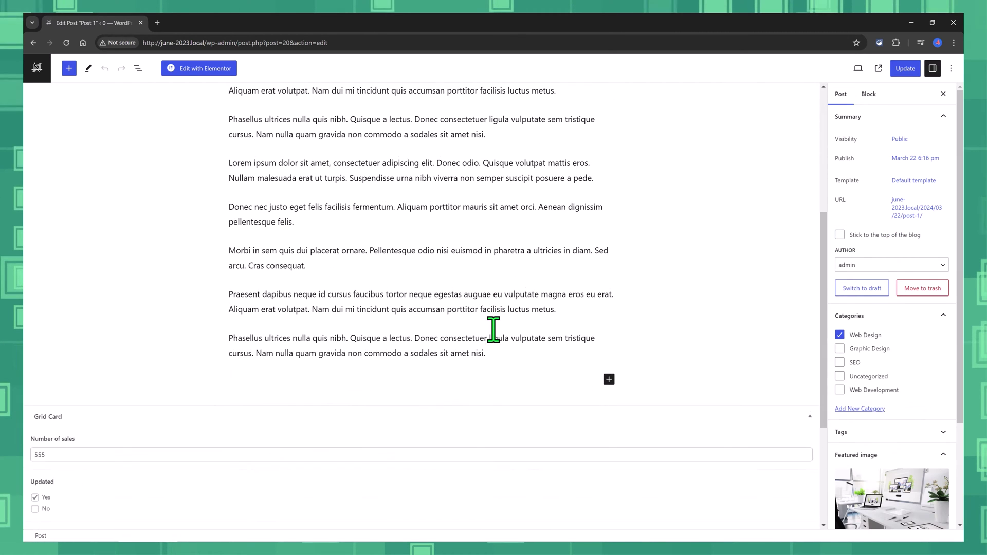
scroll(497, 332, "down", 3)
scroll(743, 352, "down", 3)
scroll(848, 262, "down", 3)
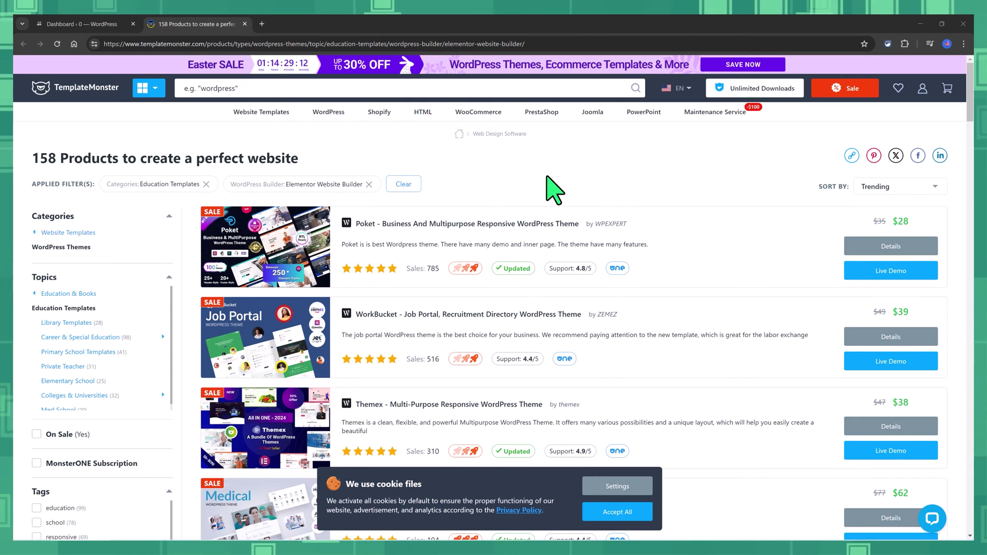
scroll(553, 188, "down", 1)
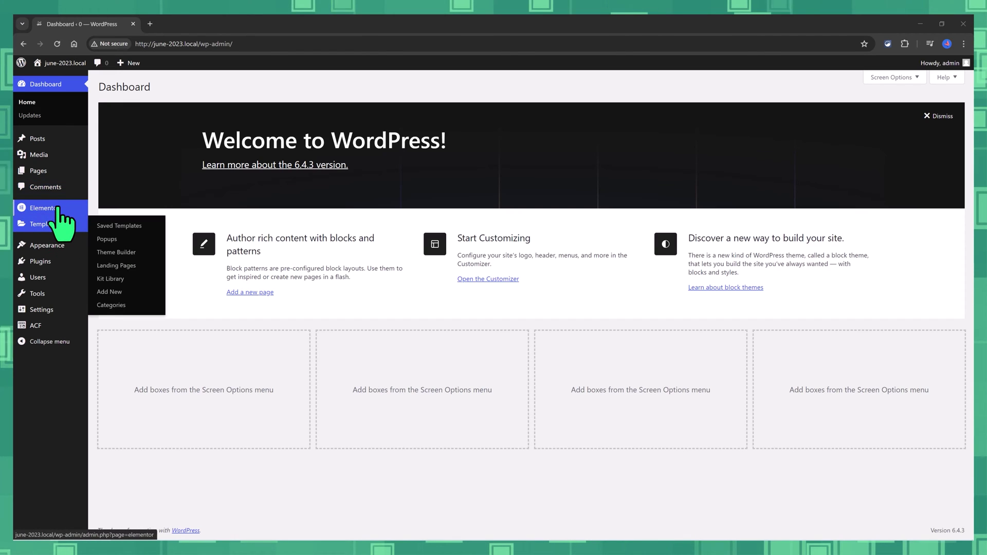
mouse_move(44, 224)
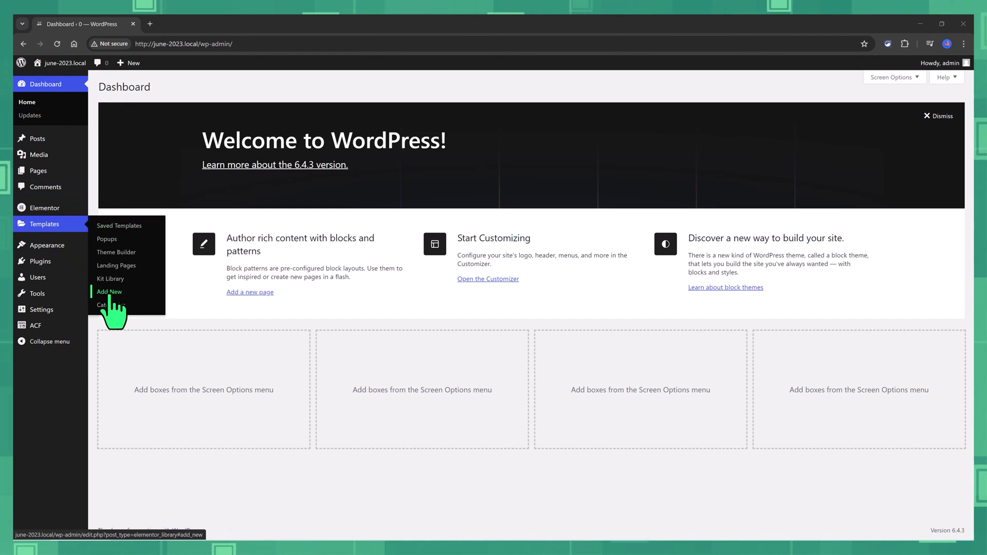
Create a new Elementor template of type Loop Item drawing from Posts.
left_click(109, 291)
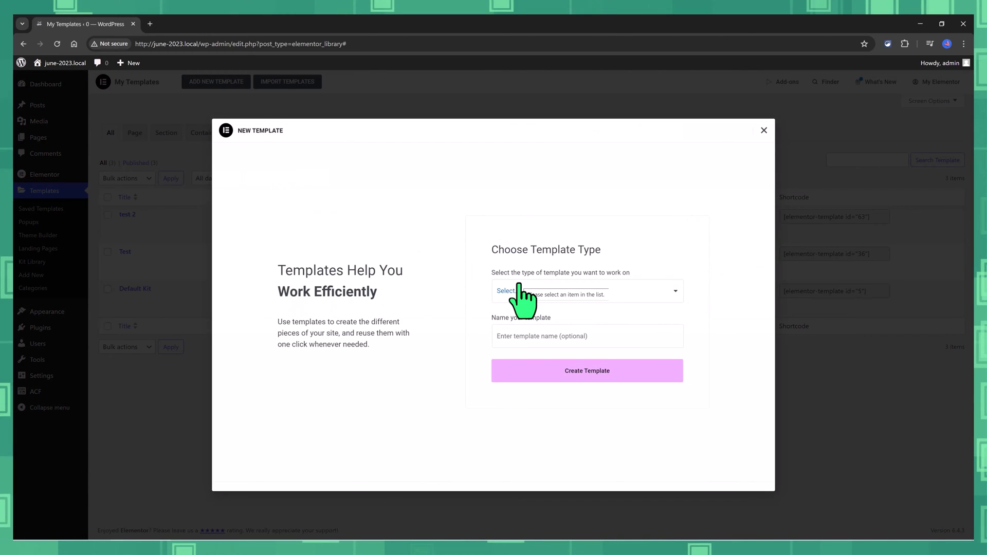
left_click(519, 293)
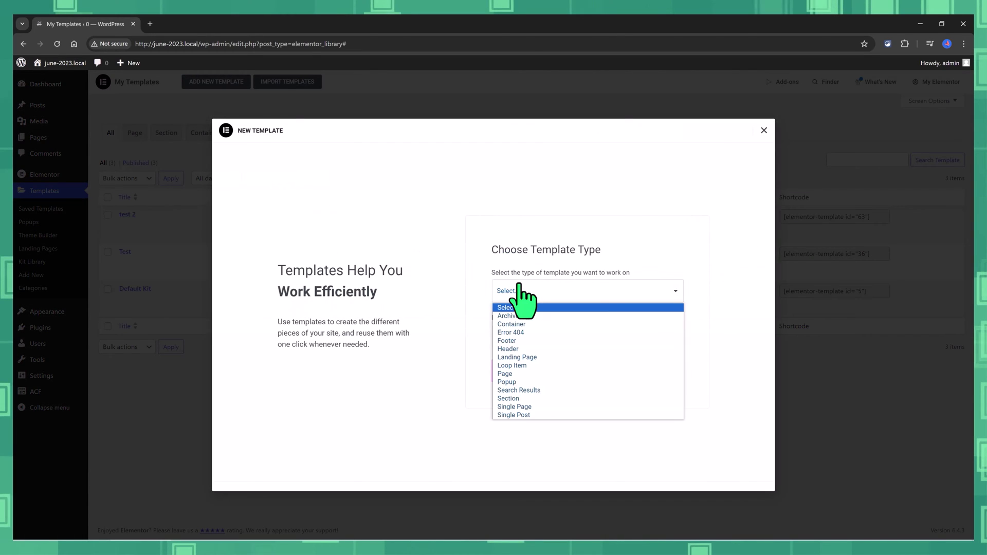
left_click(515, 365)
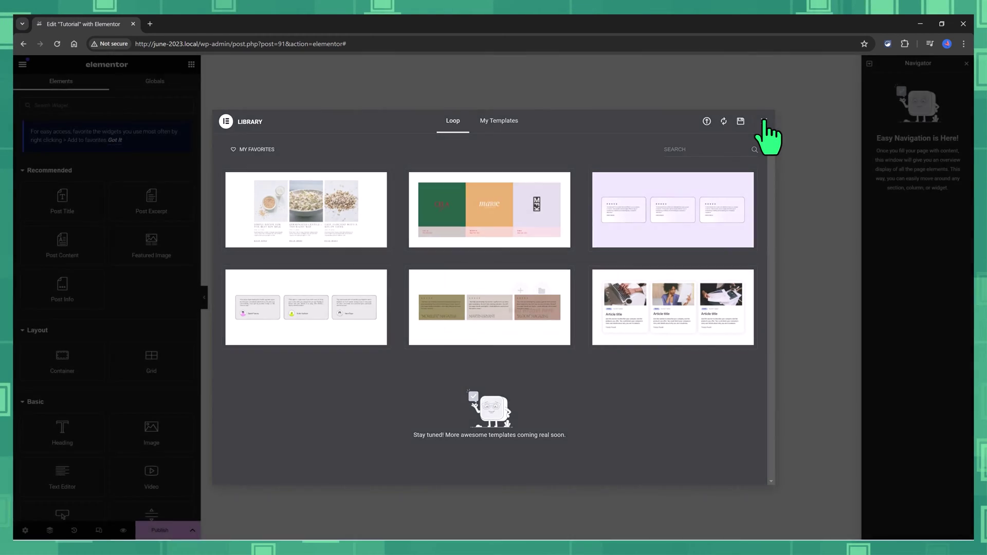
Start from a blank template and set its Preview Settings to Post 1.
left_click(764, 121)
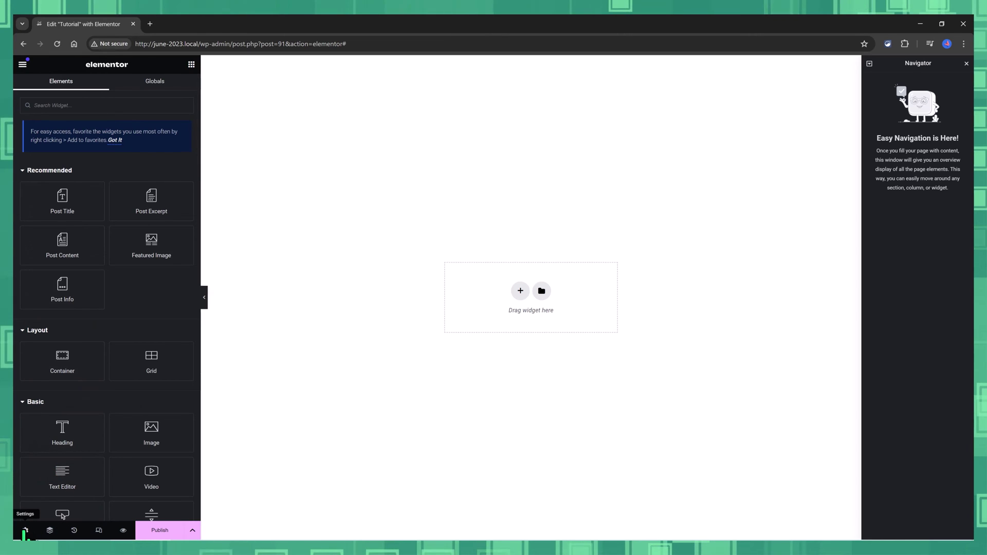
left_click(24, 531)
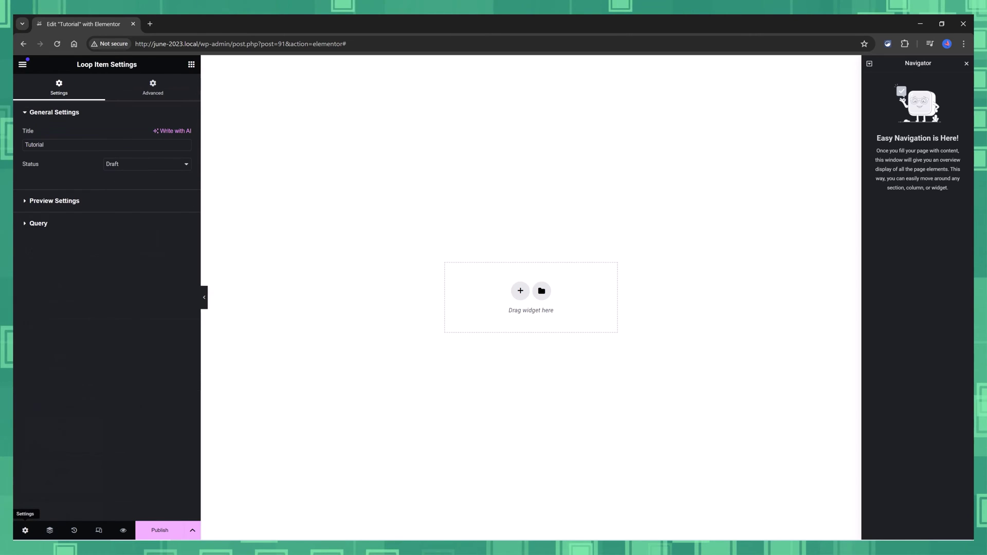
left_click(55, 202)
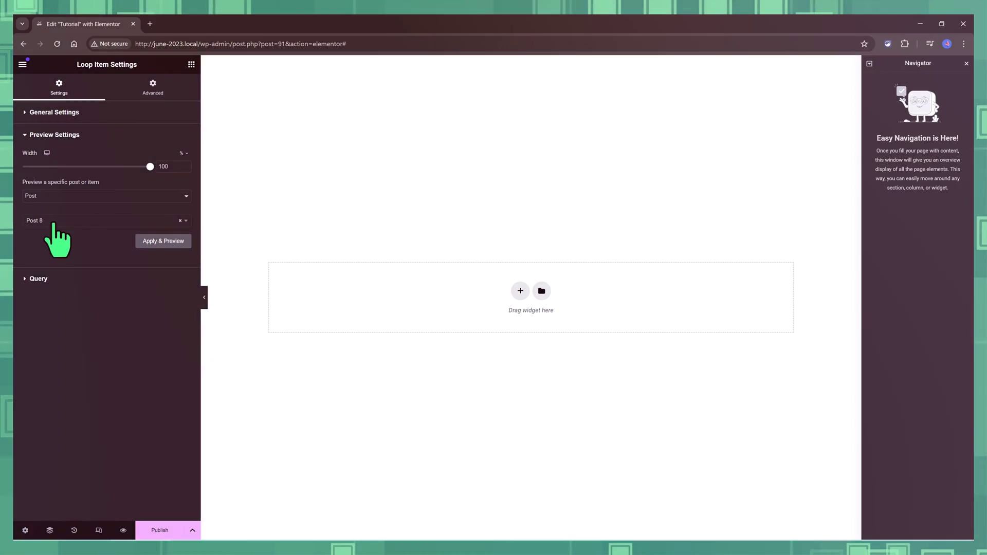
left_click(92, 220)
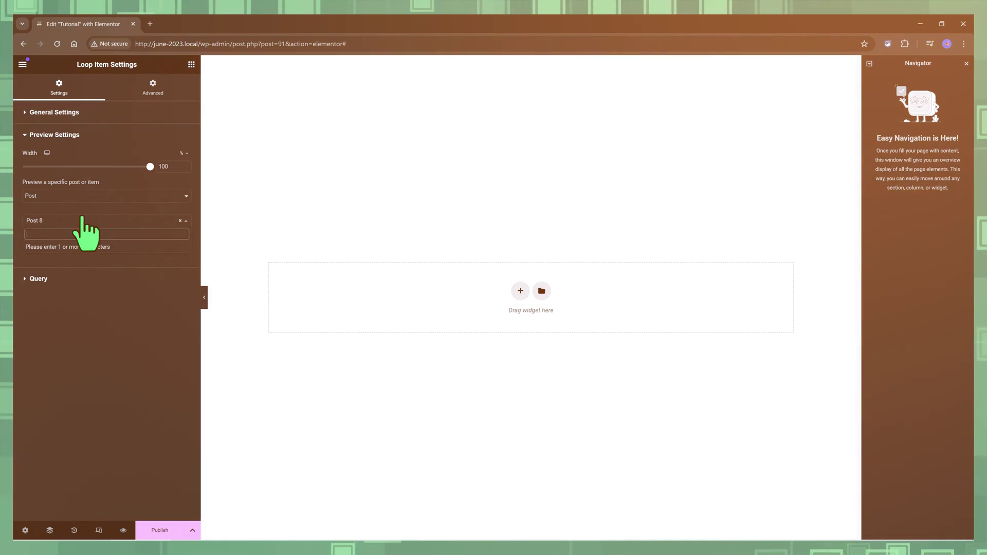
type("P")
left_click(45, 246)
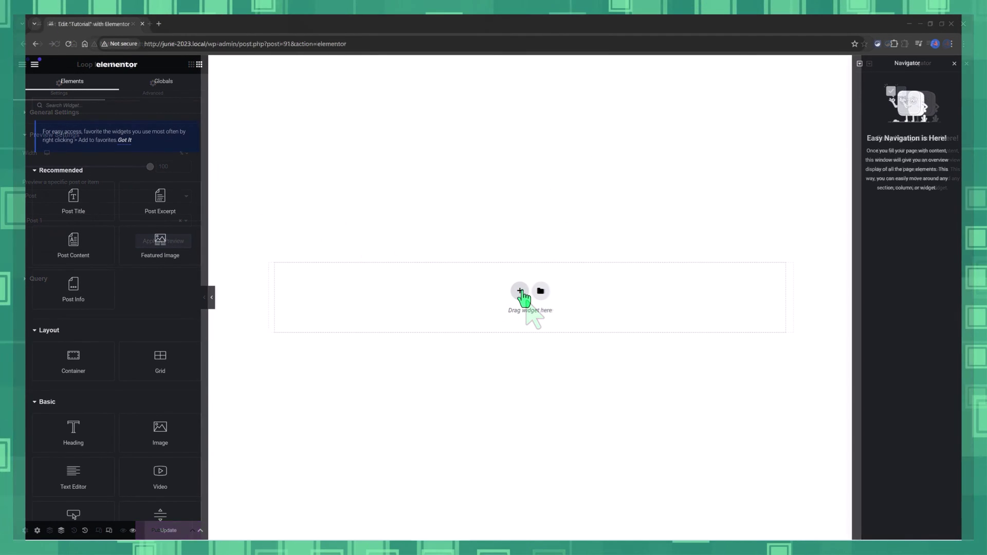
Add a container with Full Width content and Row direction.
left_click(520, 291)
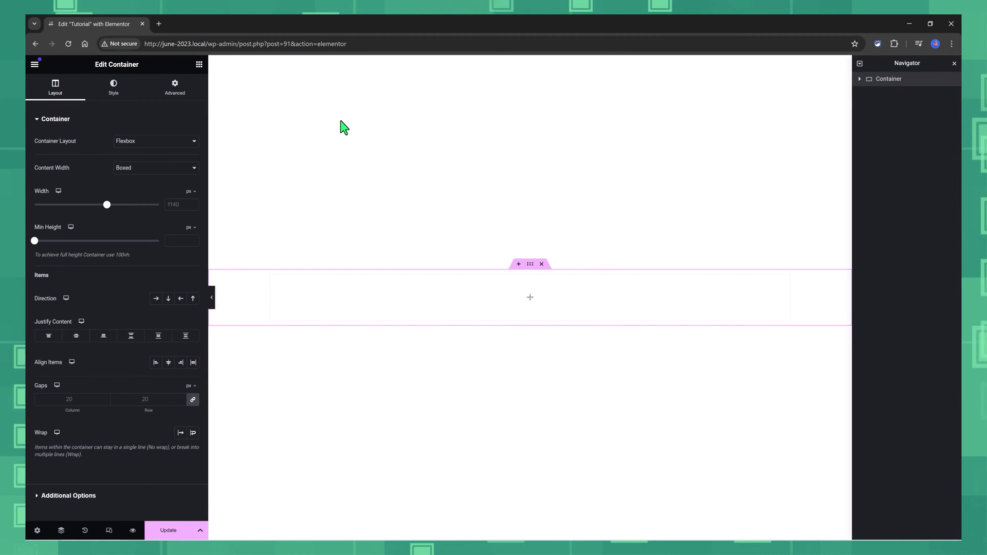
left_click(157, 141)
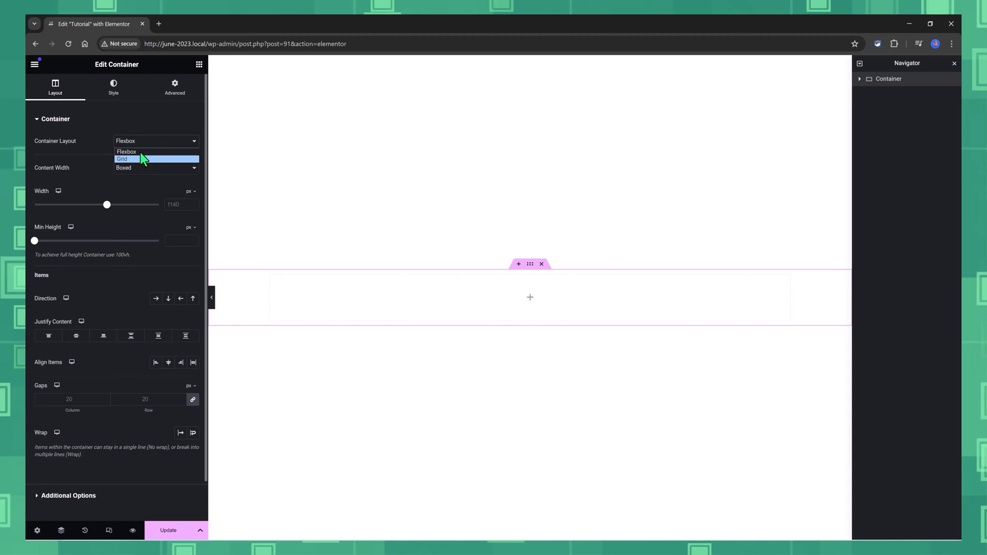
left_click(150, 168)
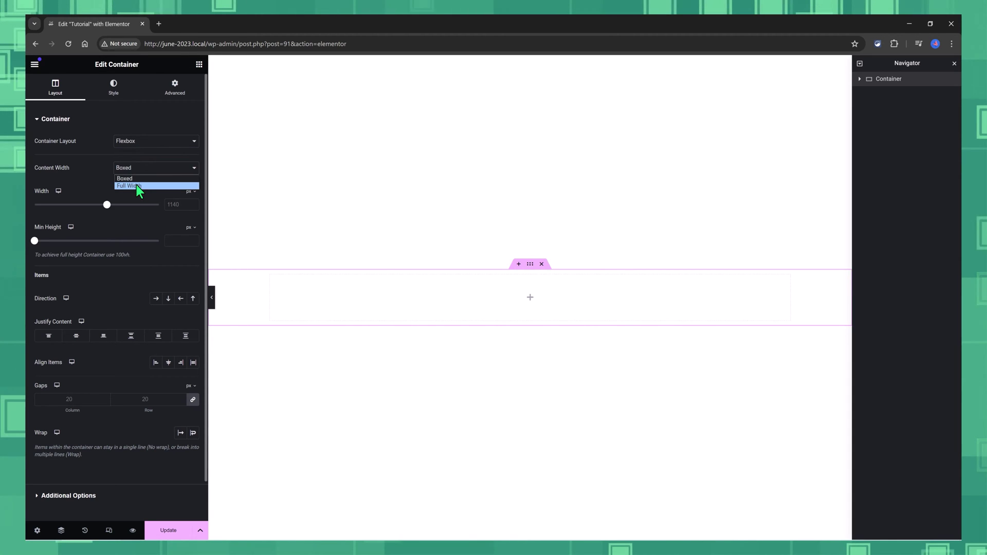
left_click(137, 185)
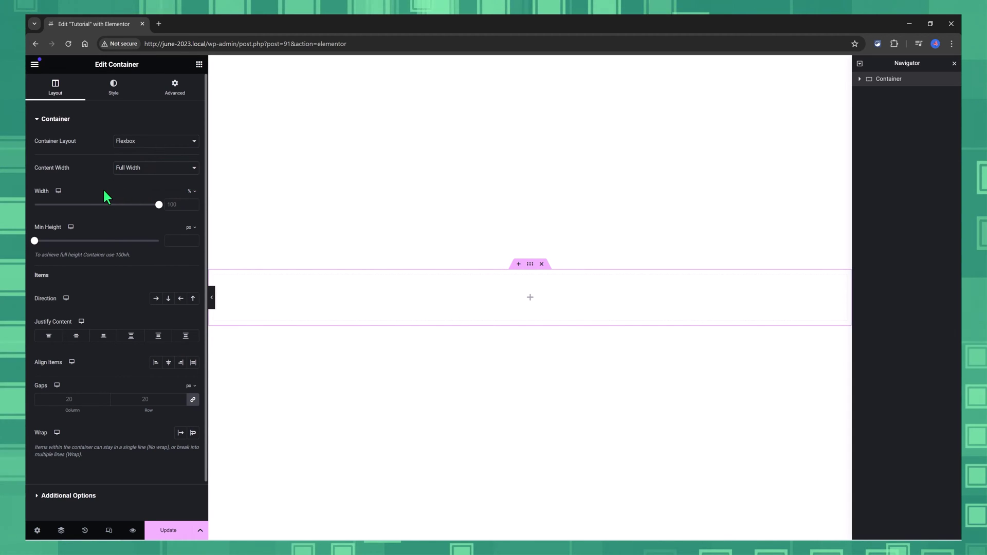
left_click(156, 298)
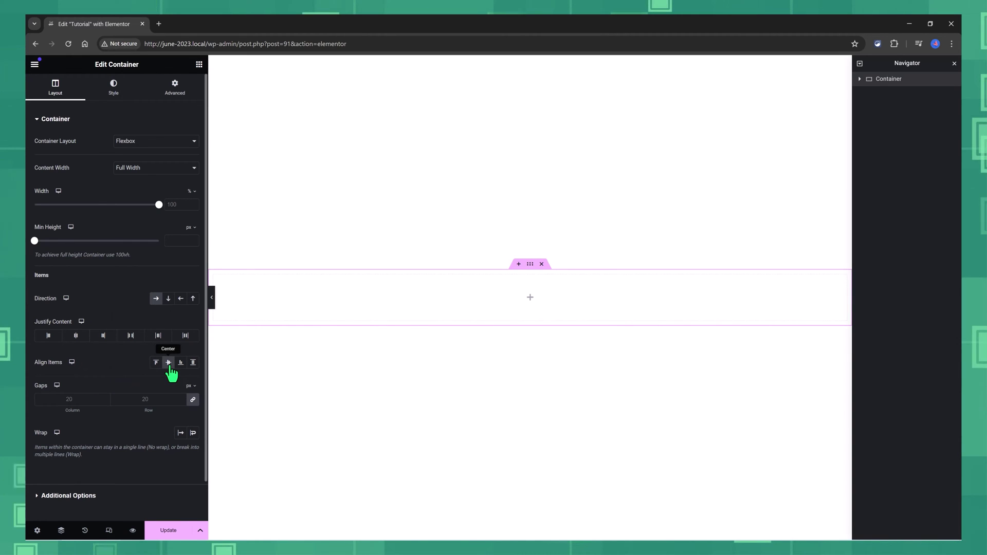
Set the container's hover background to Classic and its hover border radius to 9 px on all sides.
left_click(114, 88)
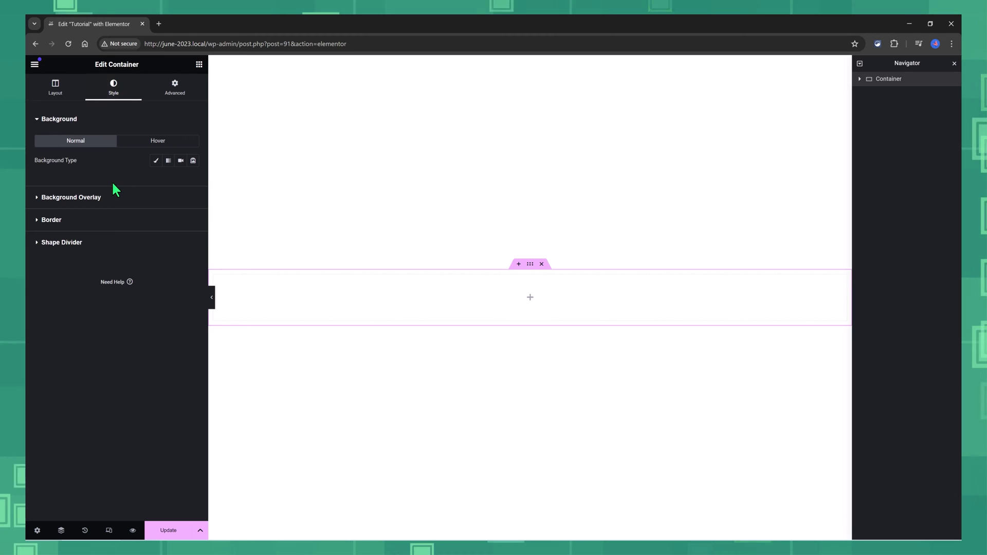
left_click(166, 141)
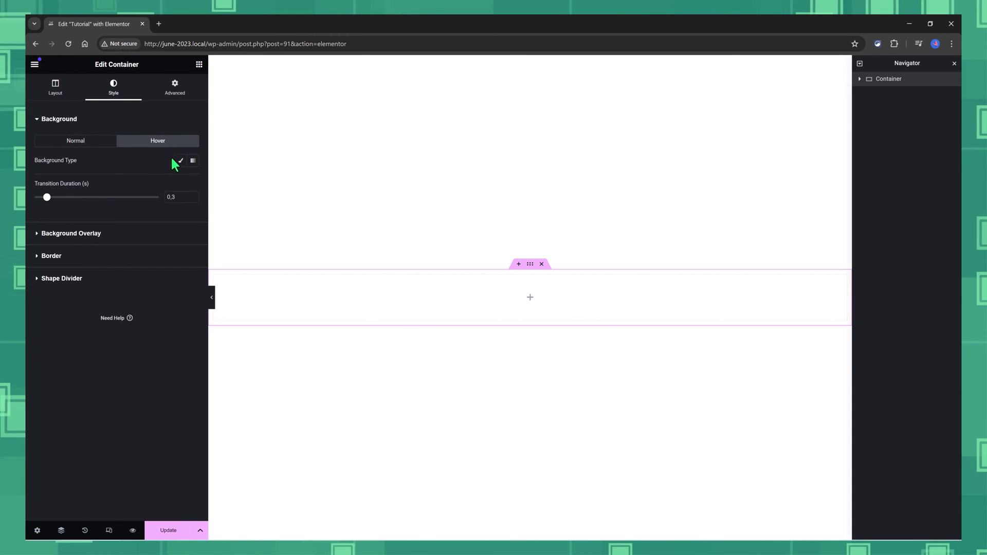
left_click(181, 160)
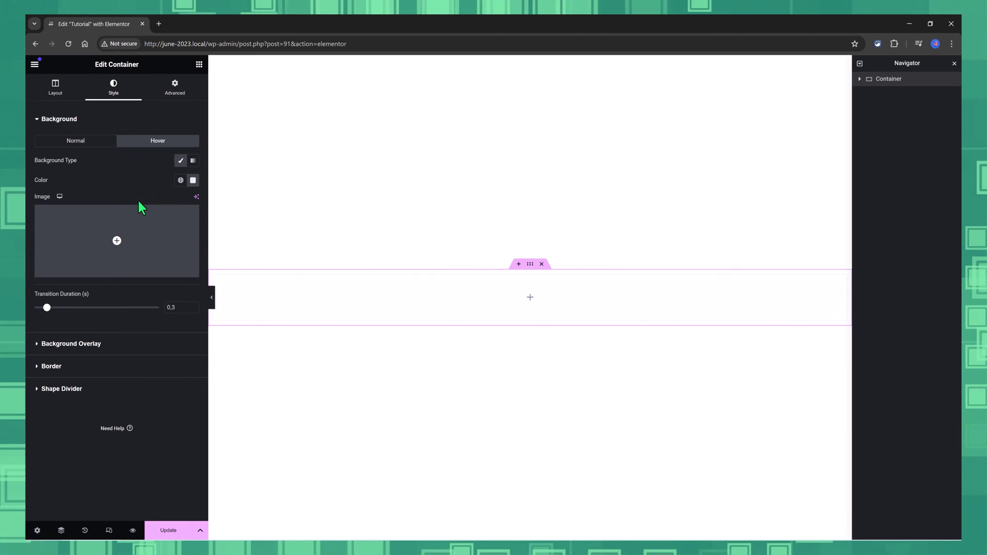
left_click(66, 367)
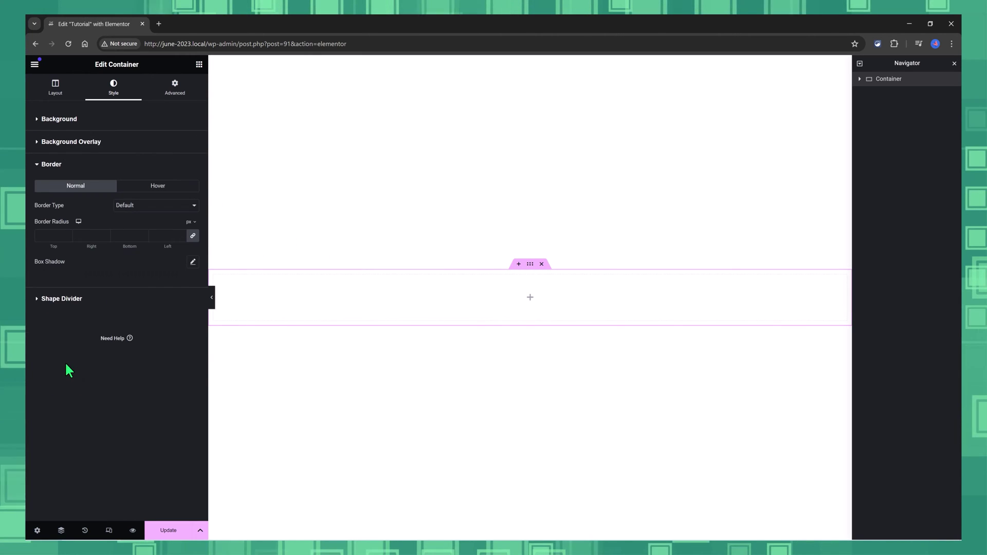
left_click(179, 187)
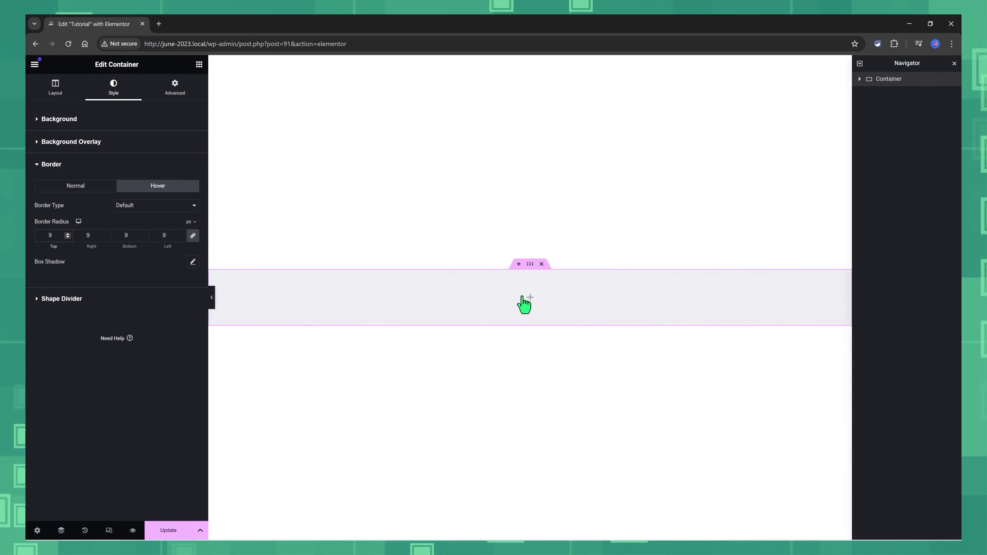
Nest a Container inside the card and duplicate it twice to get three side-by-side inner containers.
left_click(530, 297)
left_click_drag(73, 359, 441, 302)
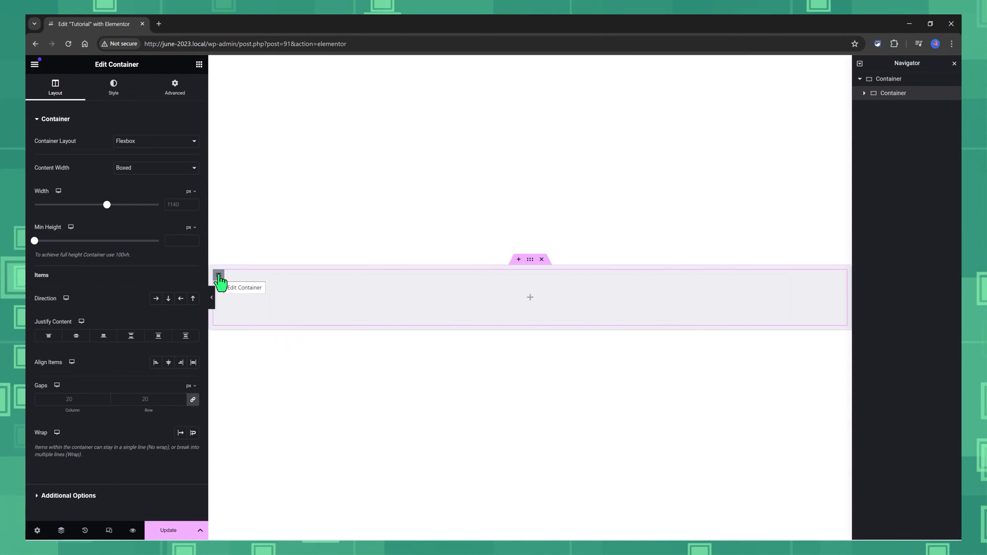
right_click(220, 276)
left_click(232, 298)
right_click(219, 276)
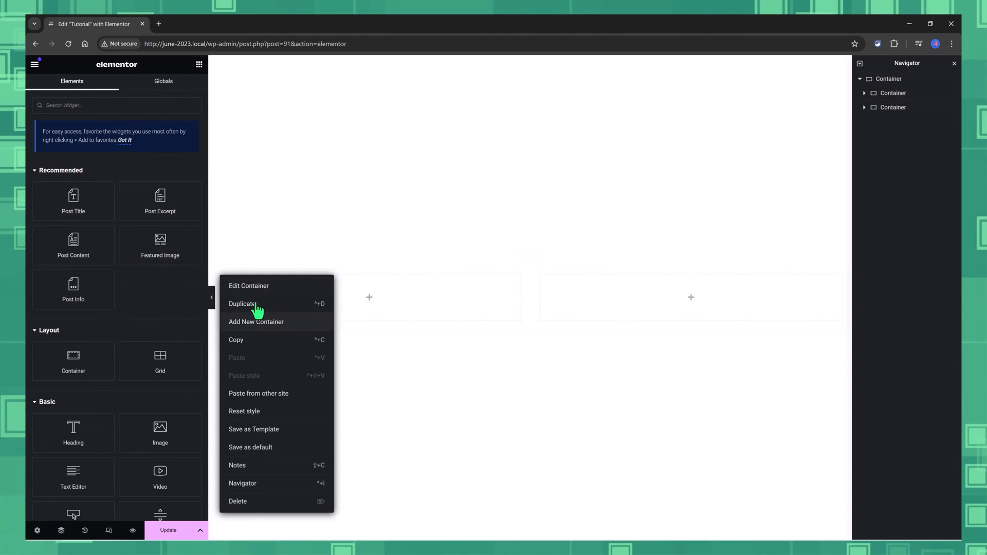
left_click(254, 309)
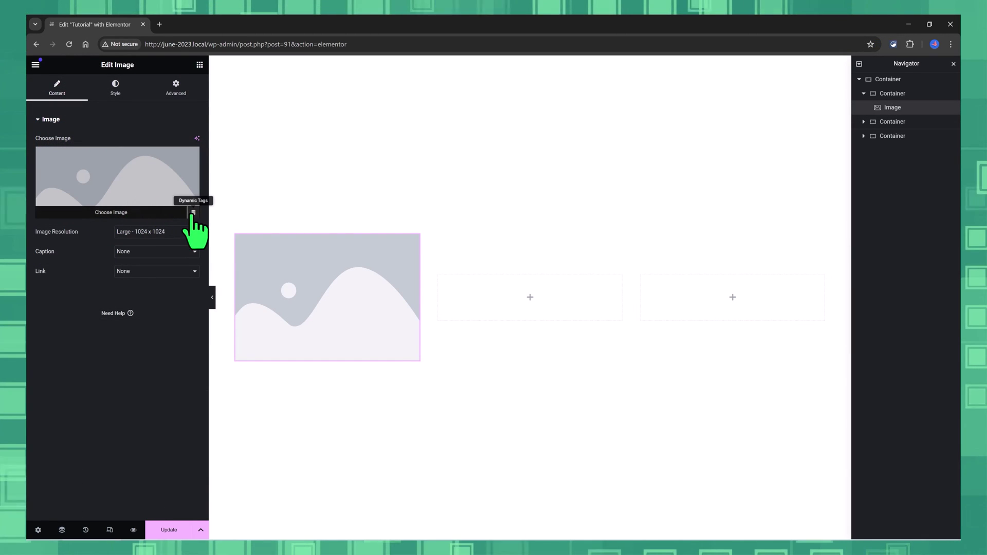
mouse_move(194, 213)
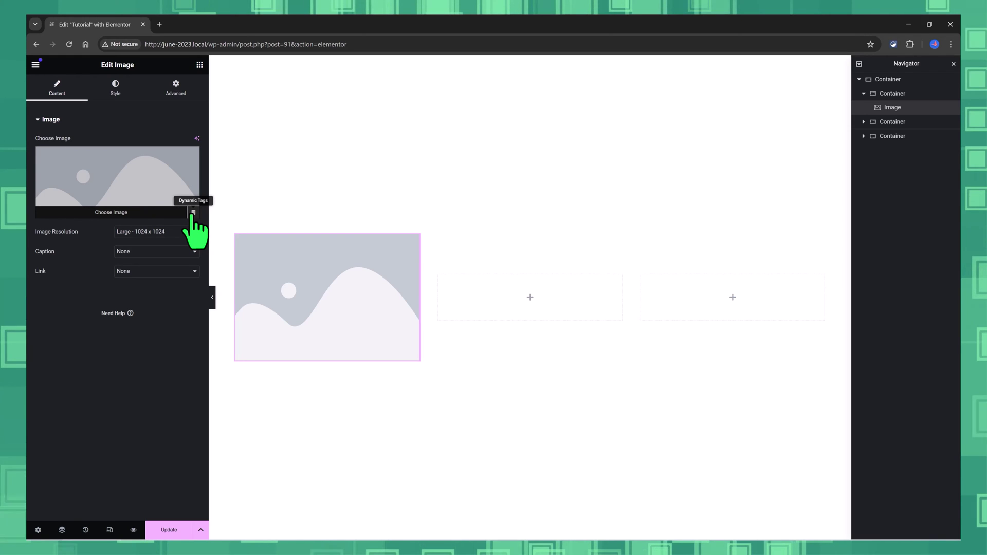
Source the Image widget from the post's Featured Image via Dynamic Tags.
left_click(193, 214)
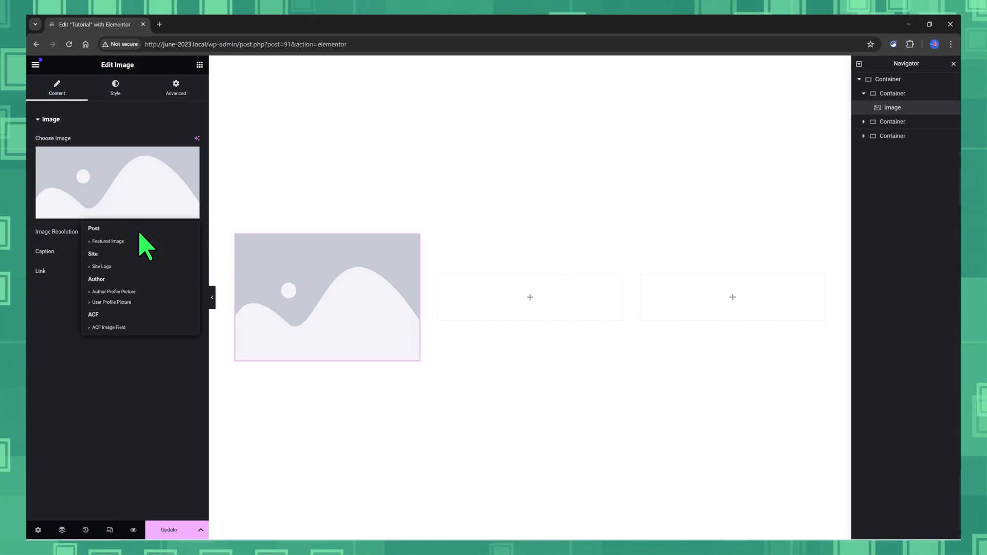
left_click(108, 241)
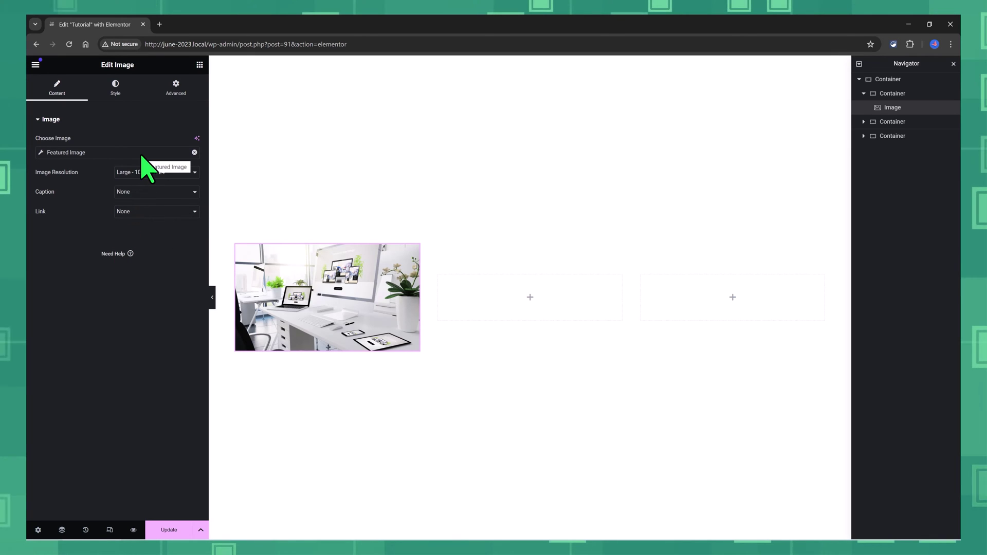
left_click(147, 203)
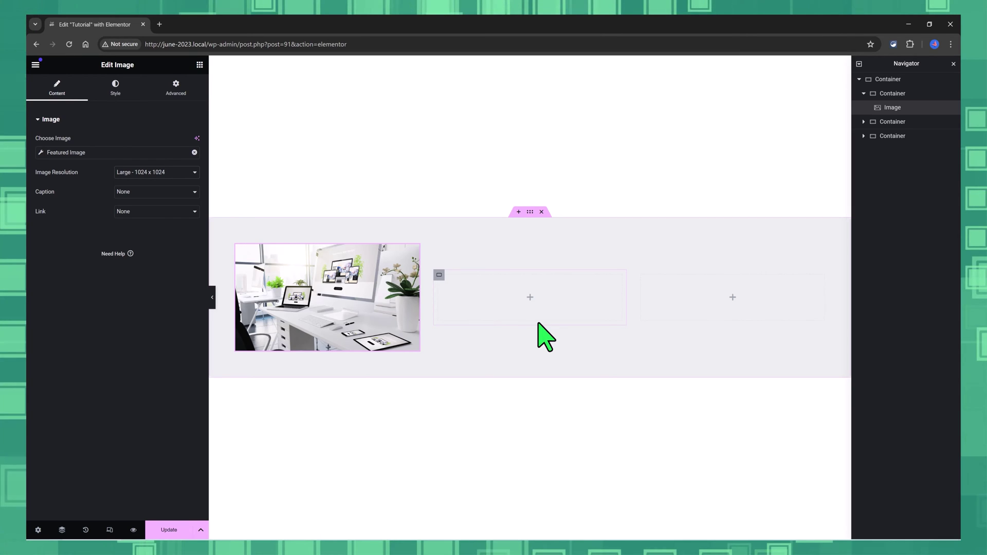
Place Post Title and then Post Excerpt into the middle container.
left_click(529, 299)
mouse_move(74, 199)
left_mouse_down()
mouse_move(411, 286)
mouse_move(530, 298)
left_mouse_up()
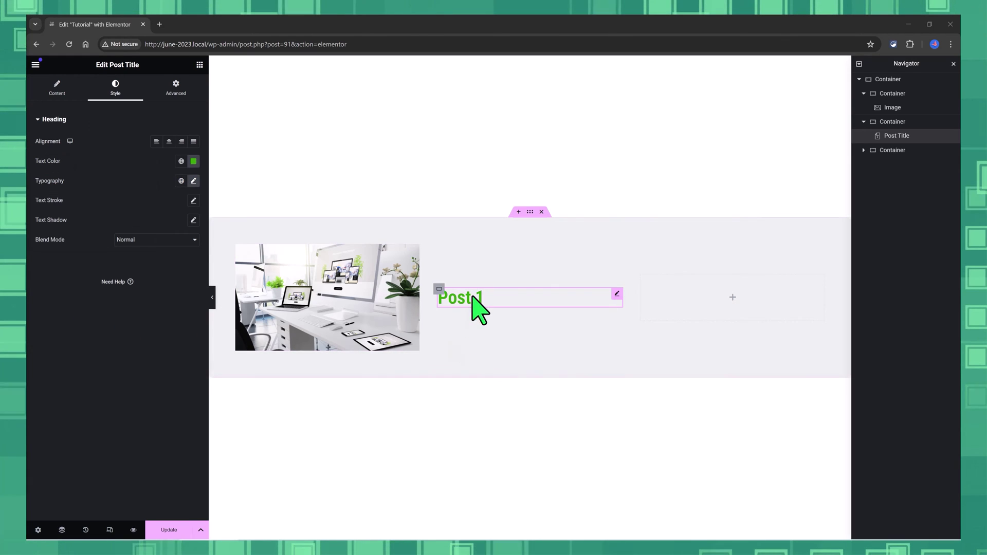
left_click(200, 65)
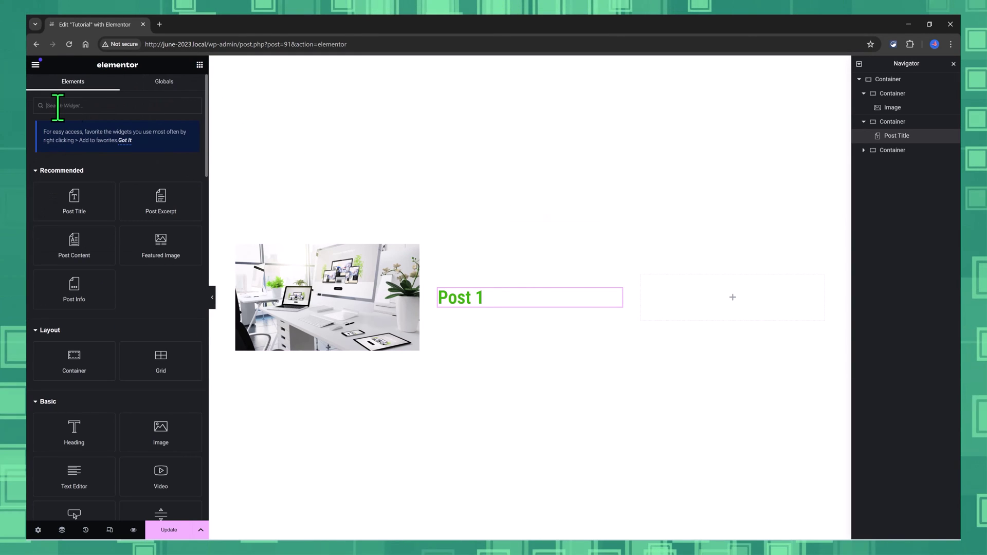
type("post")
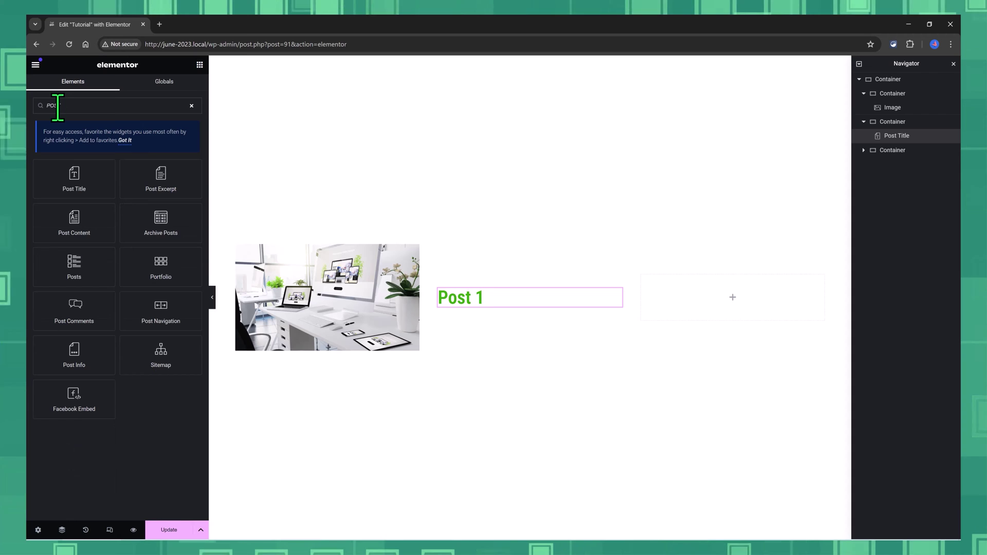
double_click(161, 177)
Set the excerpt's typography font family to Roboto Condensed.
left_click(115, 87)
left_click(192, 180)
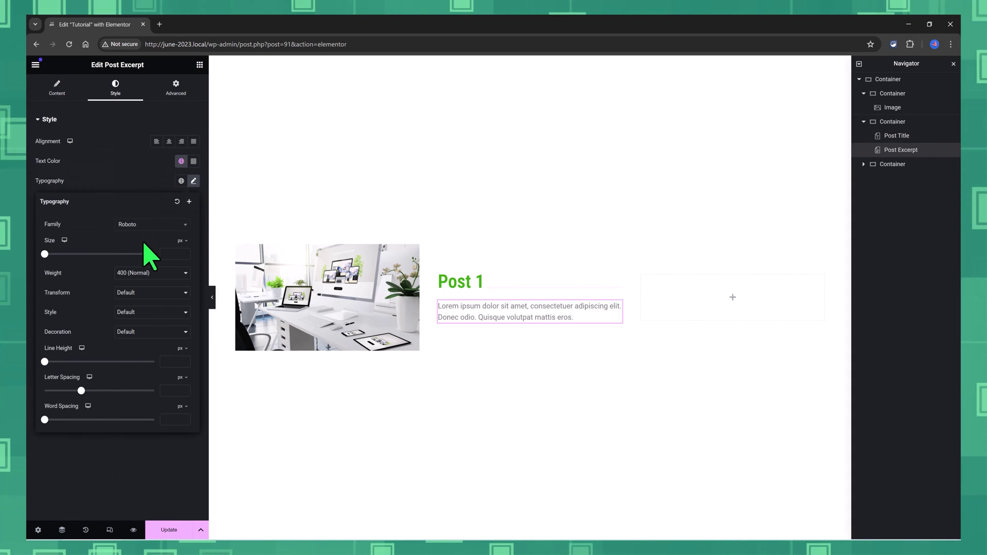
left_click(153, 225)
left_click(147, 264)
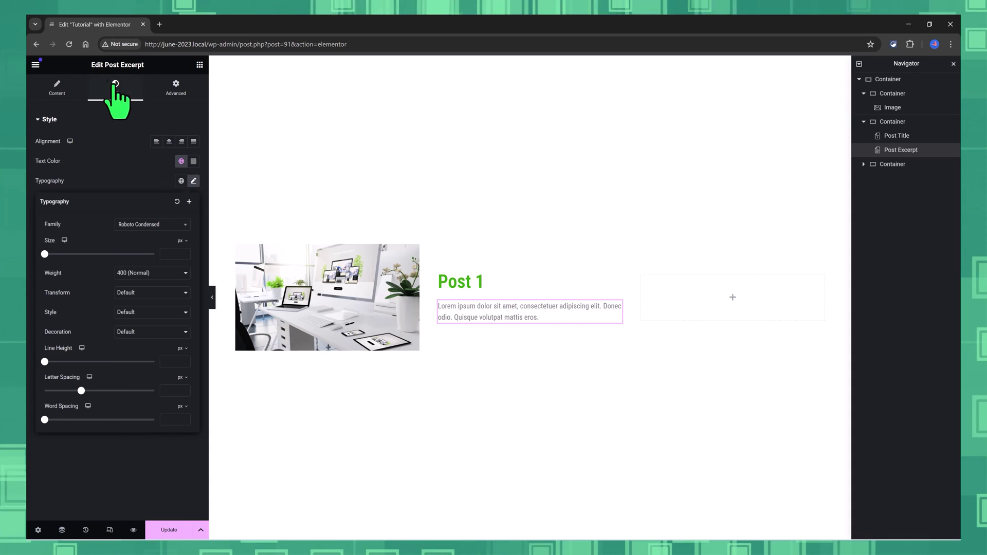
Add a Text Editor below the excerpt and clear its placeholder text.
left_click(199, 65)
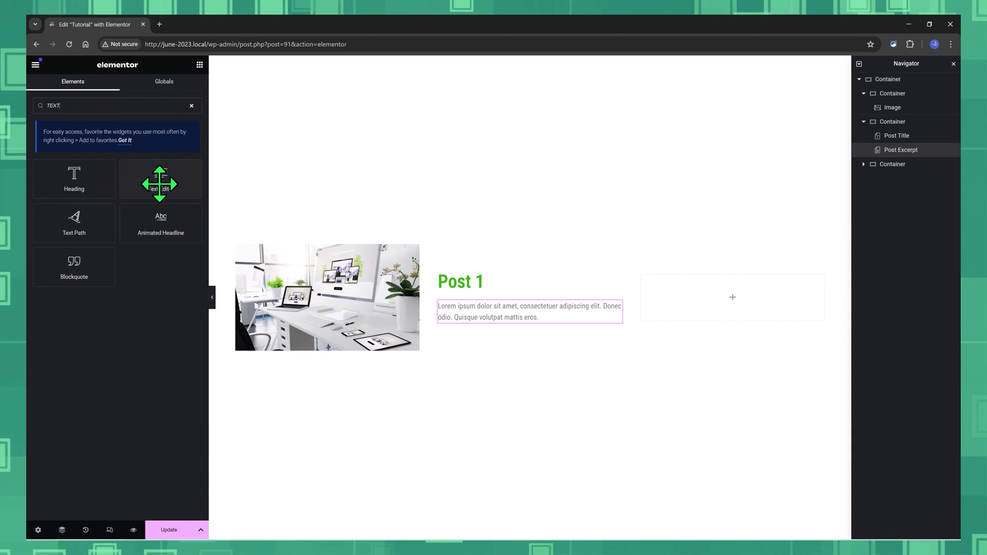
left_click(162, 194)
triple_click(108, 212)
key("Delete")
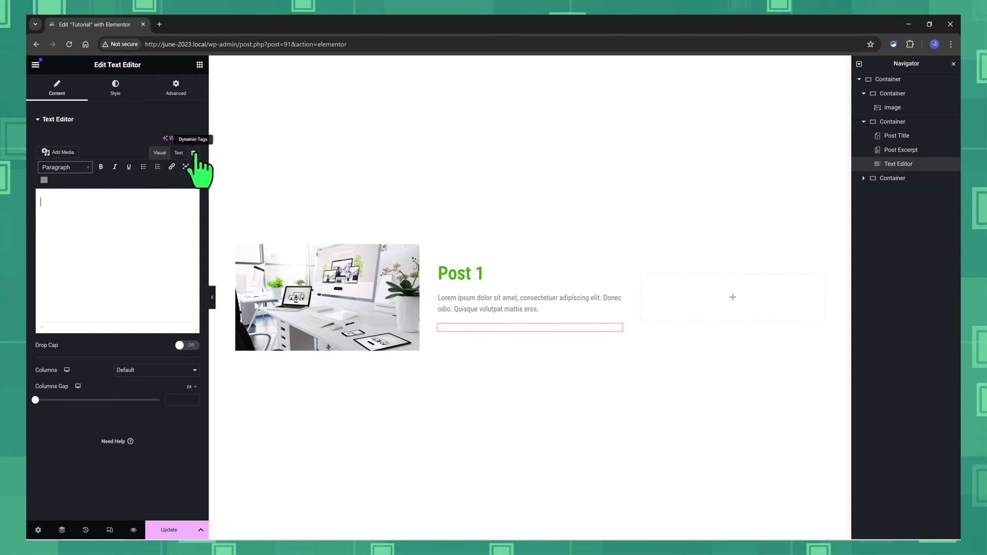
Fill it dynamically from the ACF field 'Number of sales' and reveal its before/after options.
left_click(193, 153)
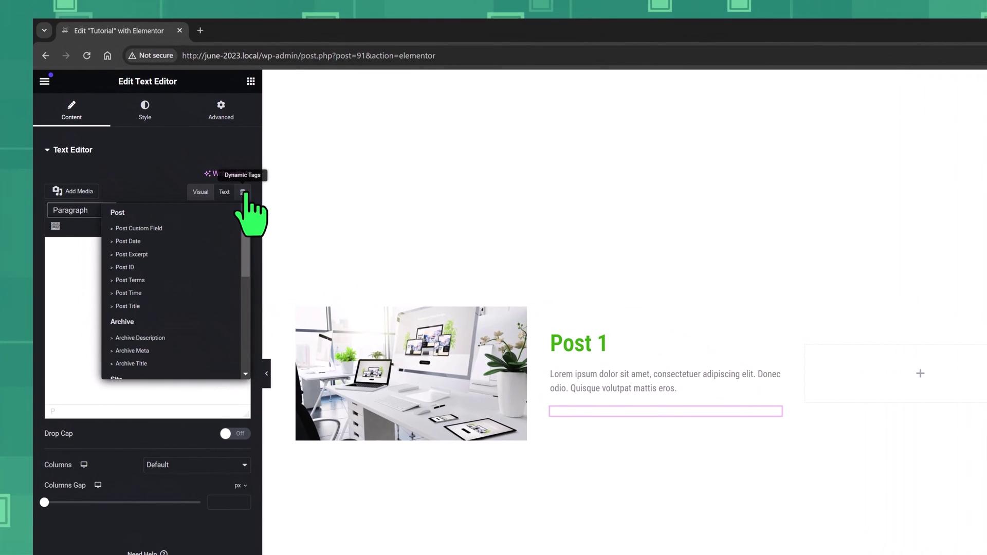
left_click_drag(246, 247, 226, 355)
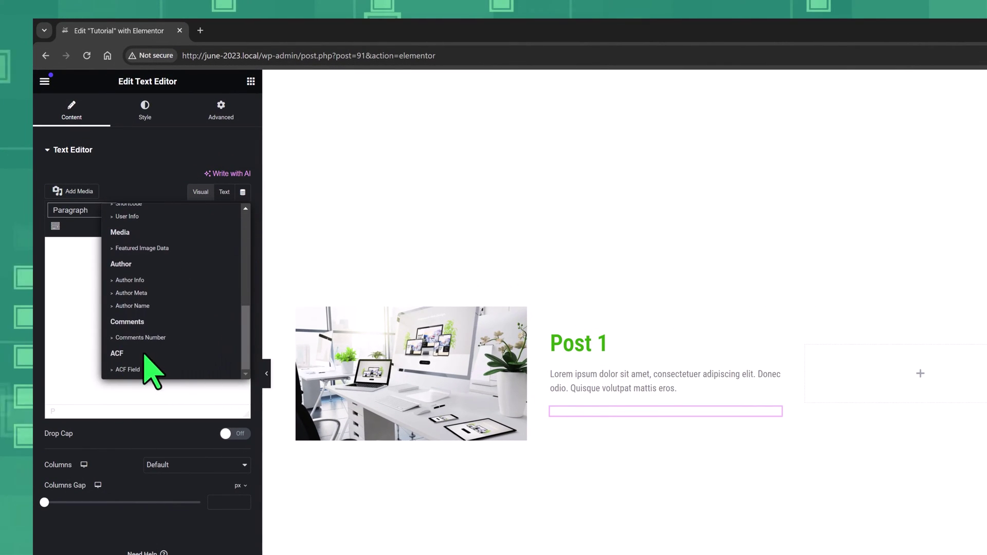
left_click(122, 369)
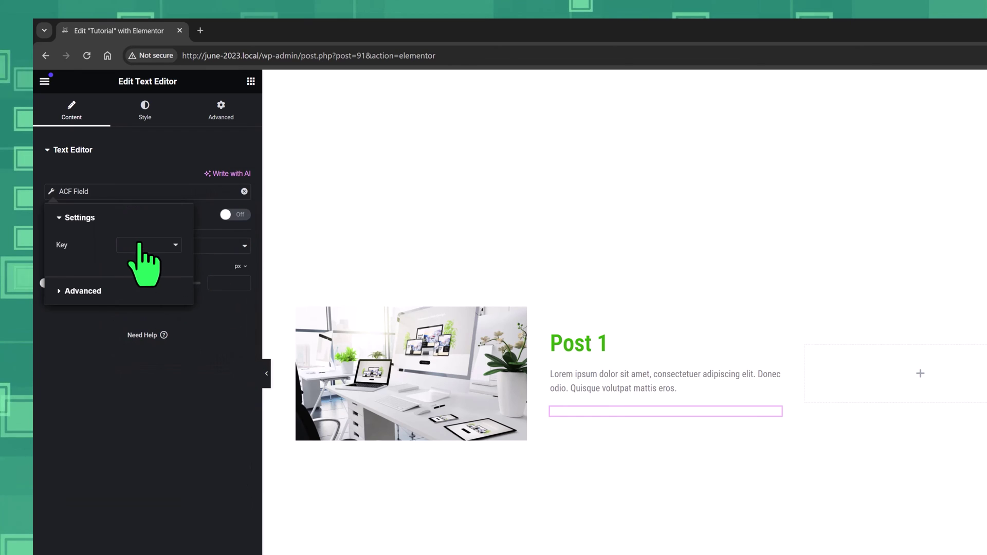
left_click(149, 246)
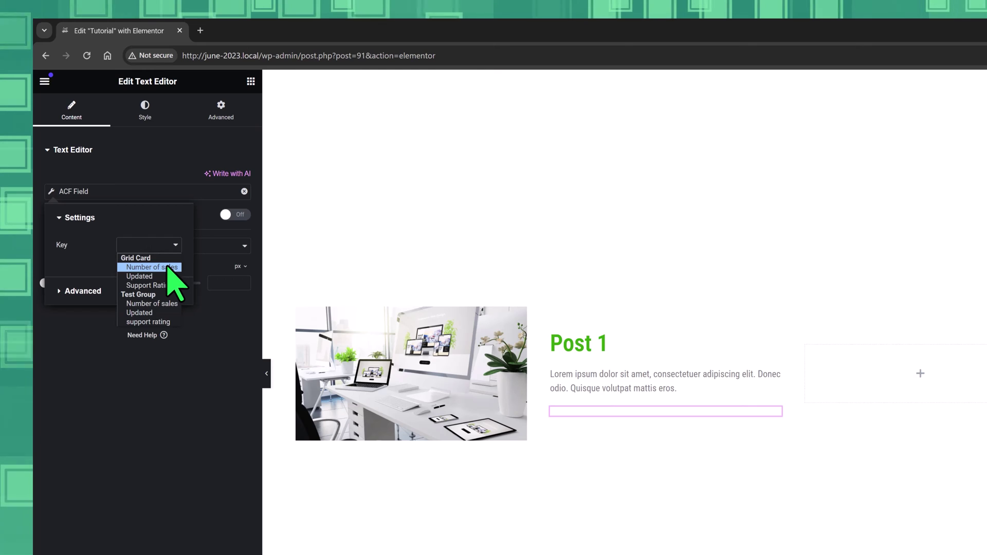
left_click(152, 267)
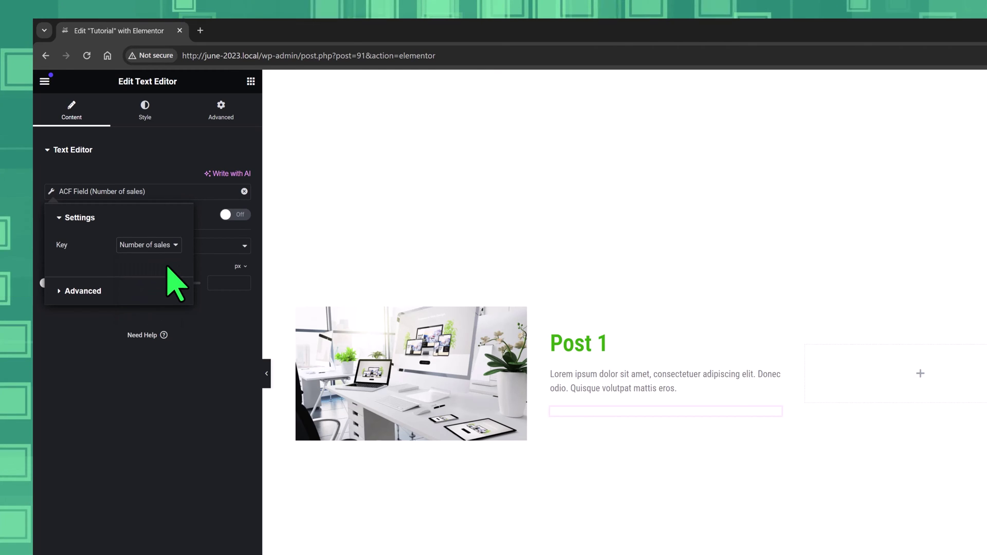
left_click(143, 291)
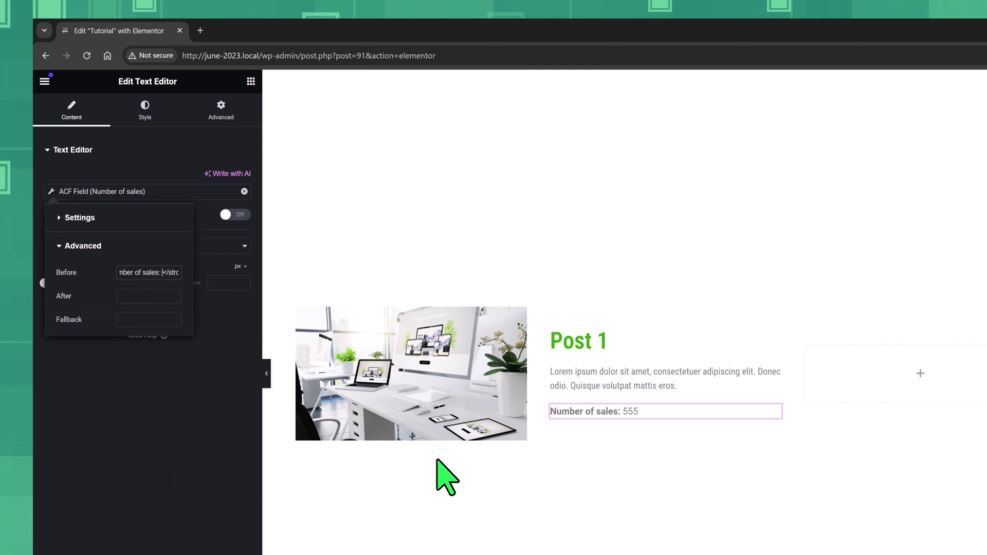
Duplicate the sales line twice, re-keying the copies to the Updated and Support Rating ACF fields.
right_click(775, 411)
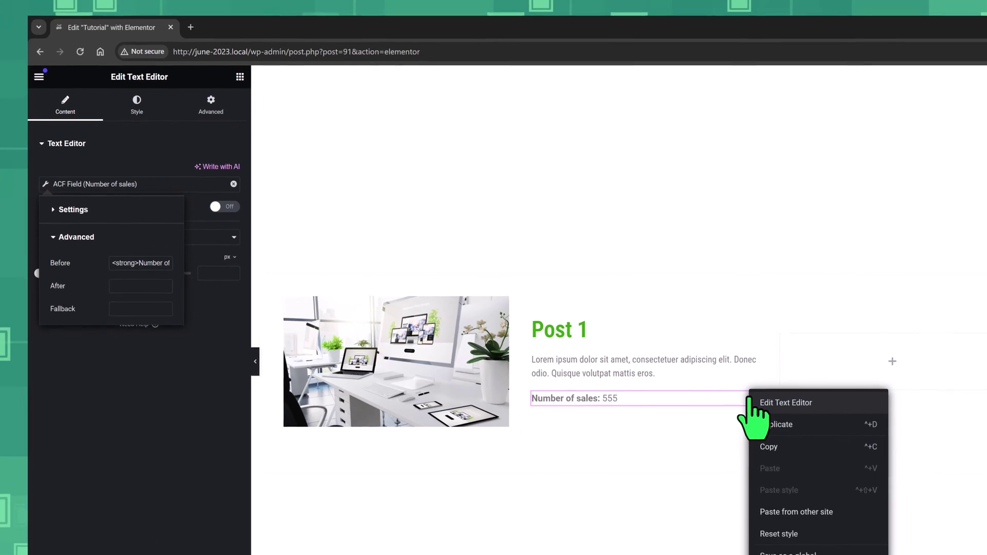
left_click(646, 353)
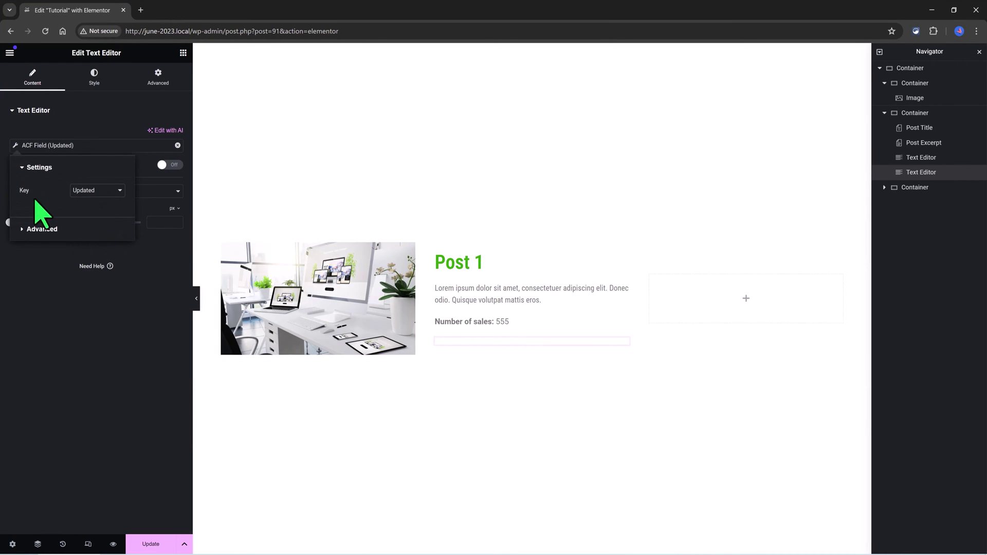
right_click(502, 339)
left_click(506, 365)
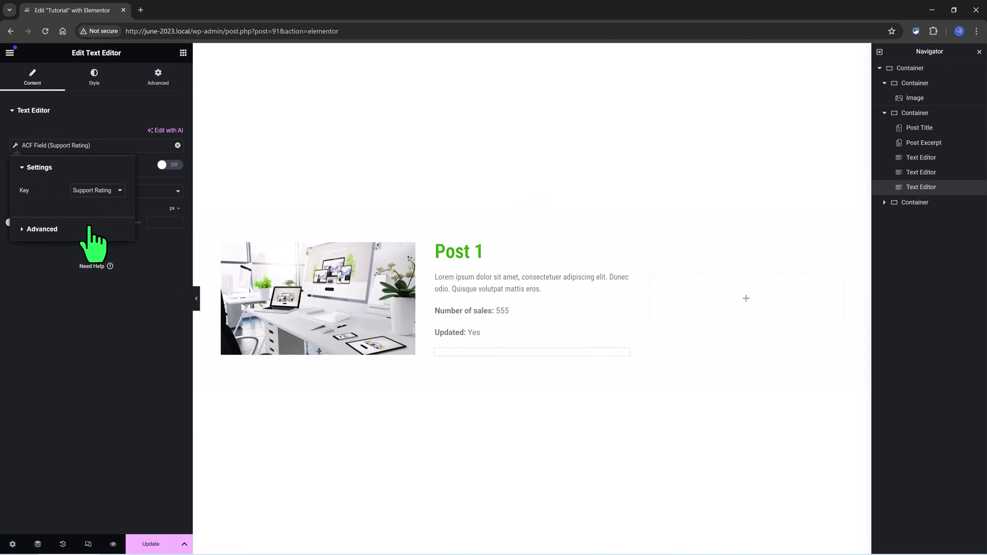
left_click(93, 245)
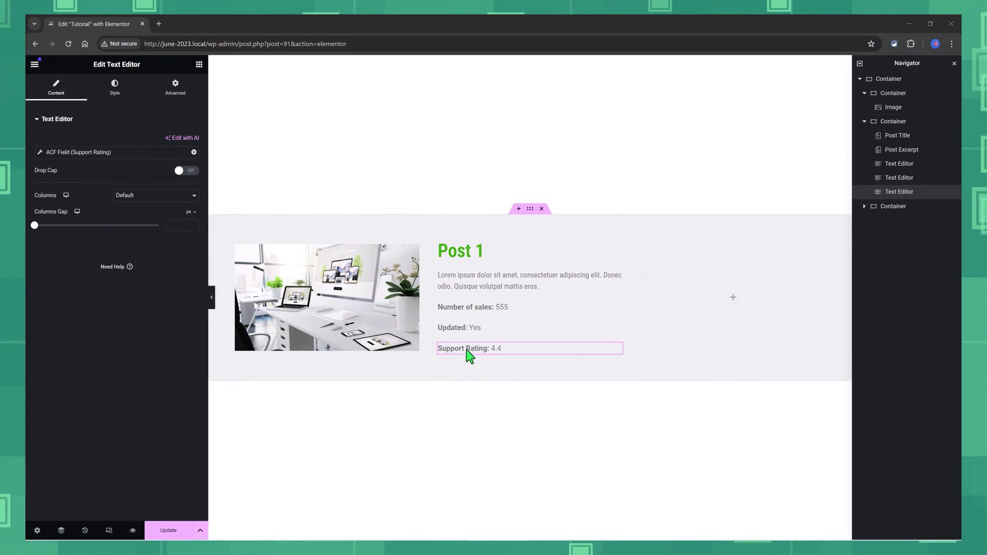
mouse_move(460, 252)
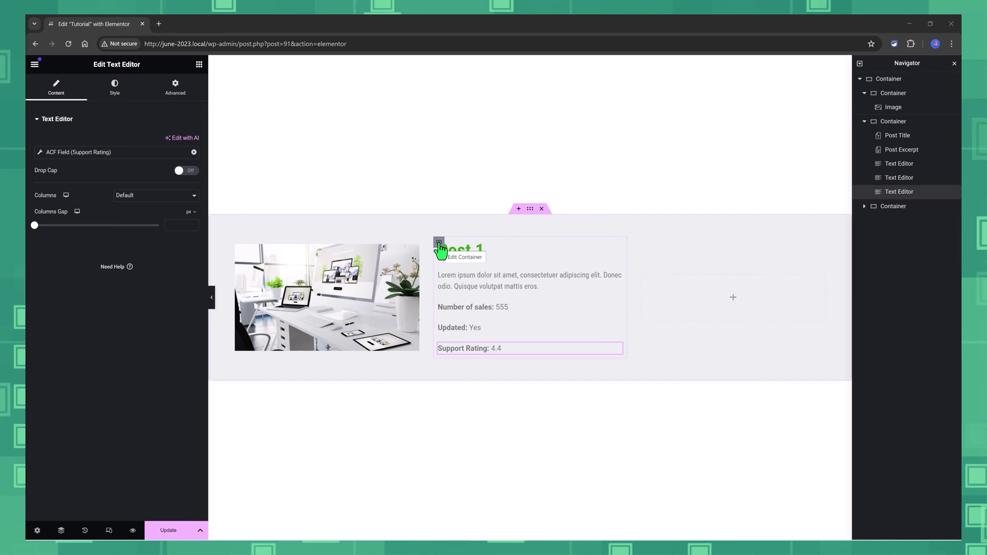
Select the middle text container and set its column and row gaps to 0.
left_click(439, 244)
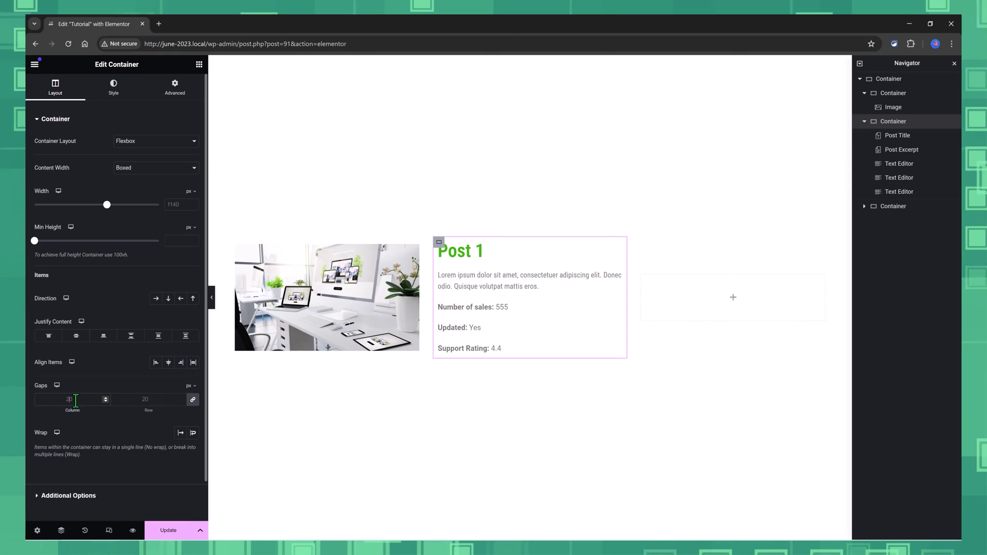
left_click(85, 399)
type("0")
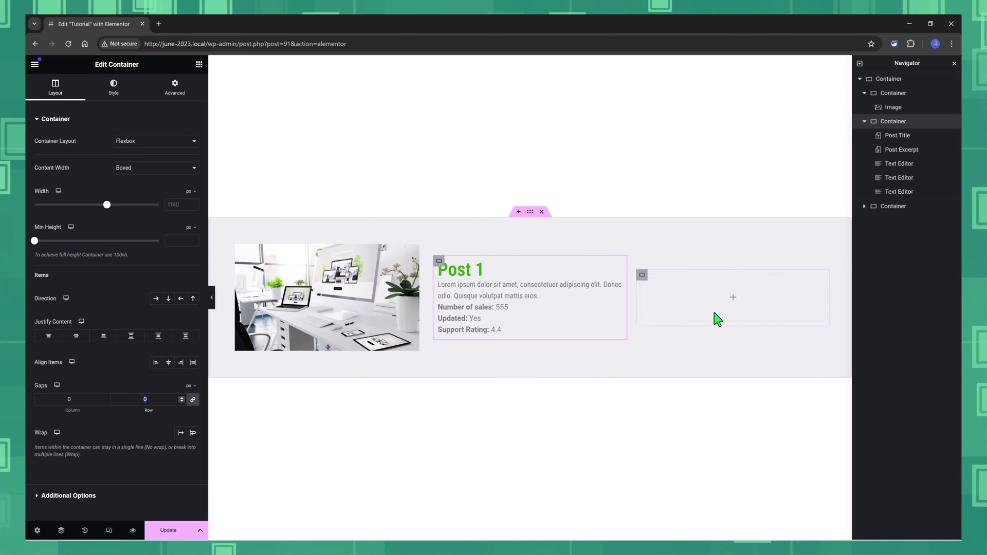
Link the Details button to a dynamic Contact URL of type Email.
left_click(199, 64)
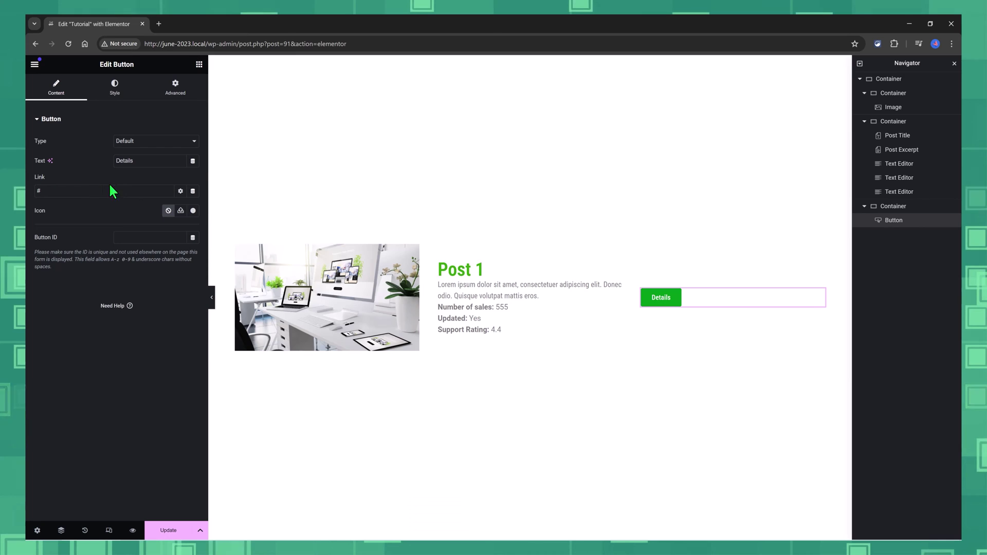
left_click(192, 192)
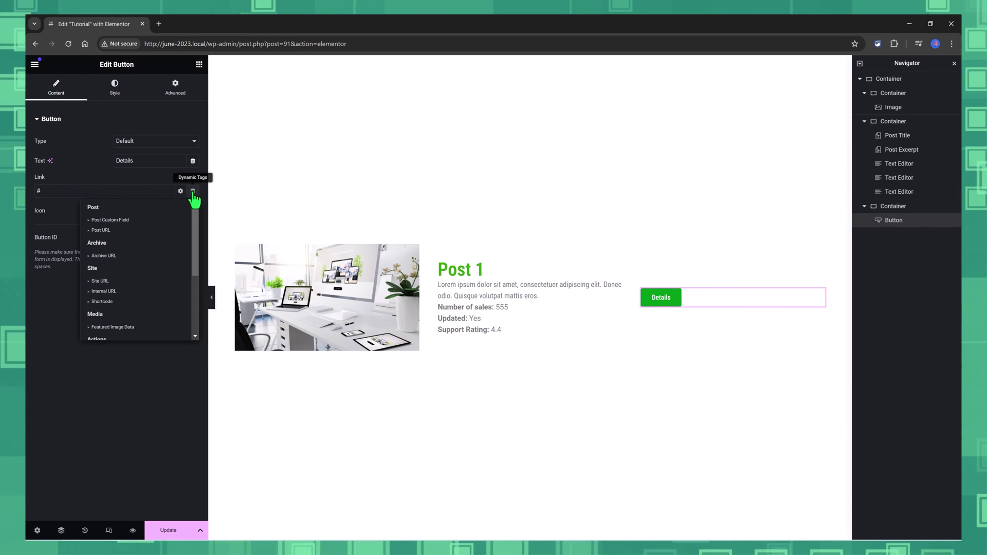
scroll(193, 255, "down", 4)
left_click(101, 309)
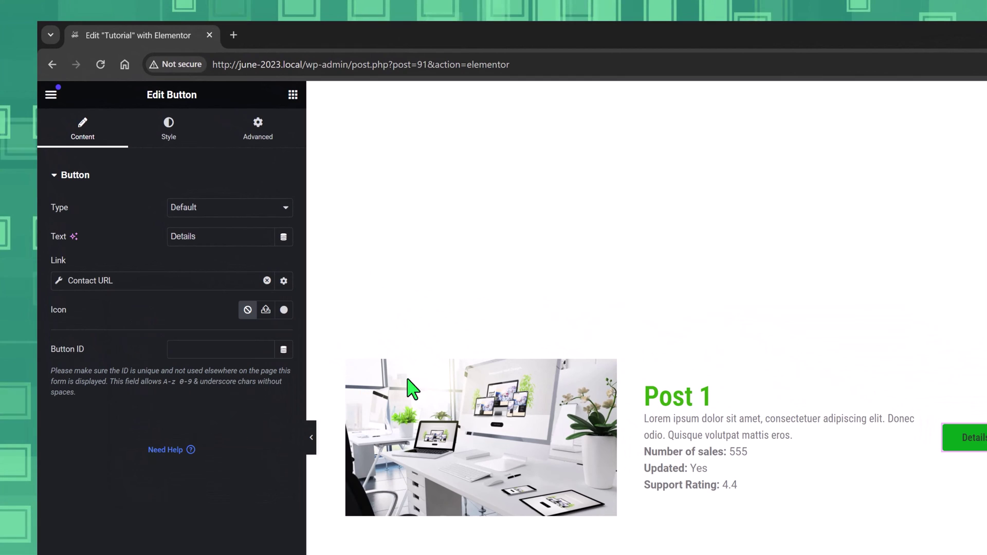
left_click(59, 281)
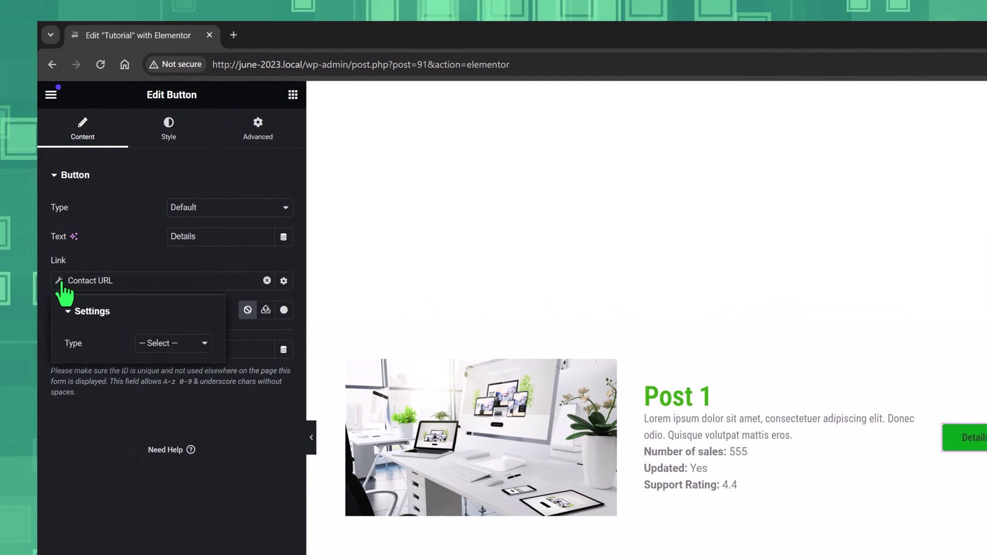
left_click(171, 343)
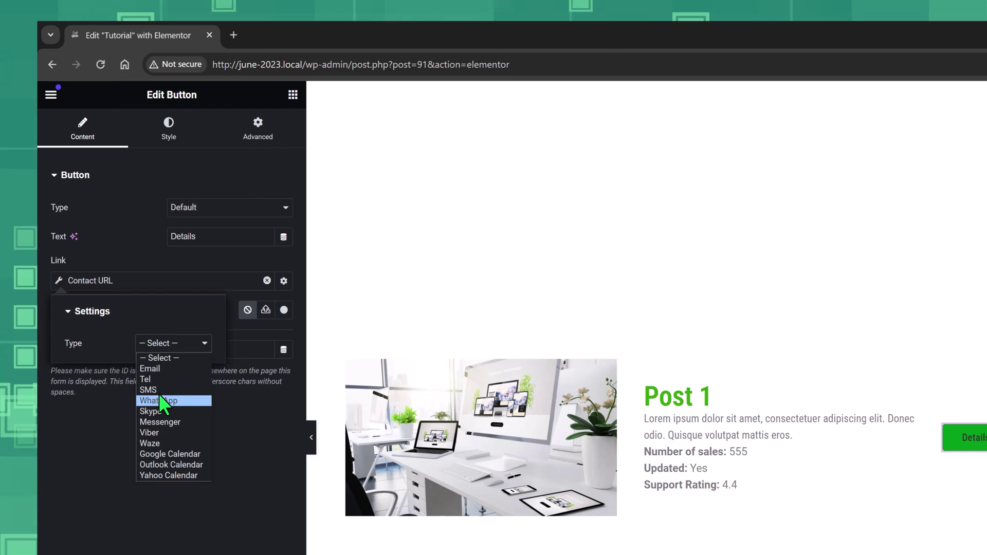
left_click(149, 370)
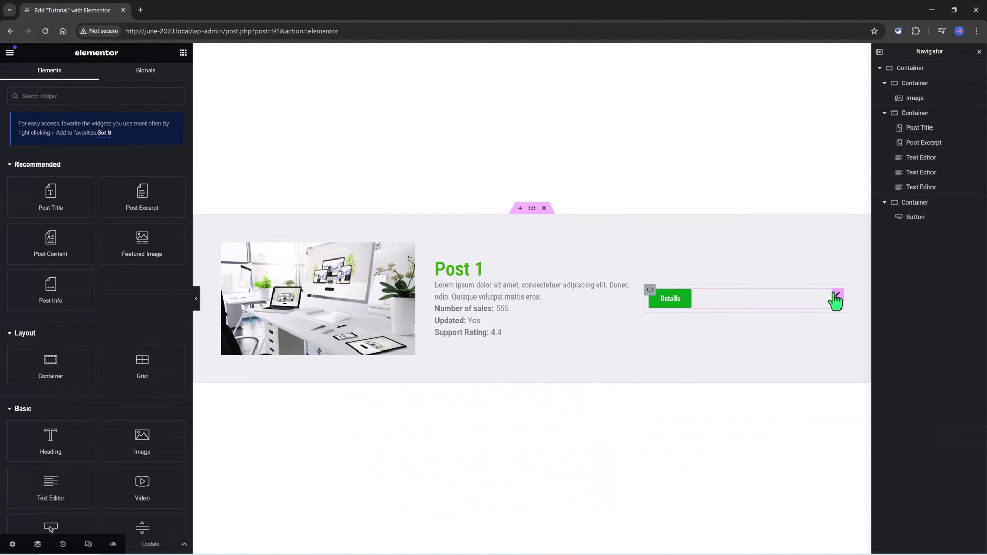
Duplicate the Details button and preview the card in Responsive Mode.
right_click(837, 299)
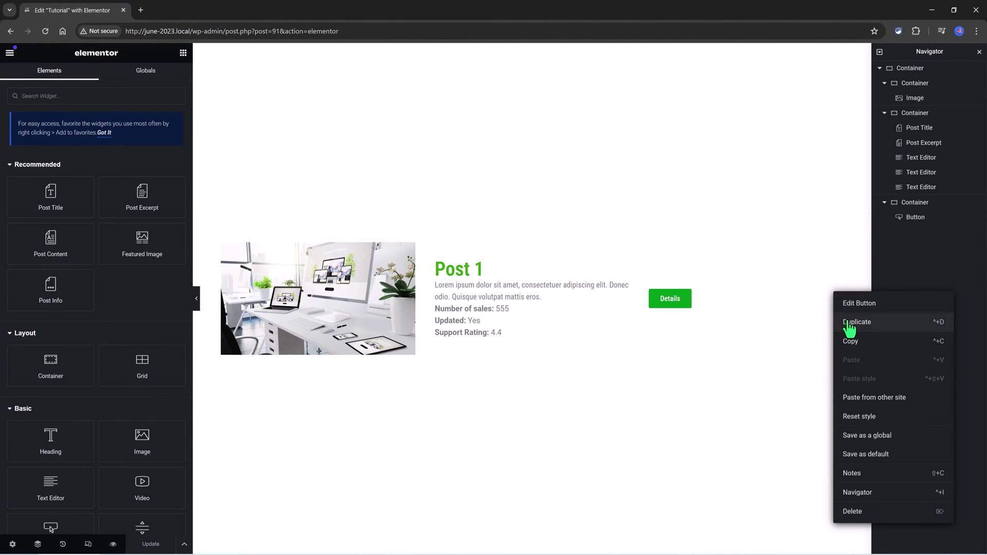
left_click(857, 322)
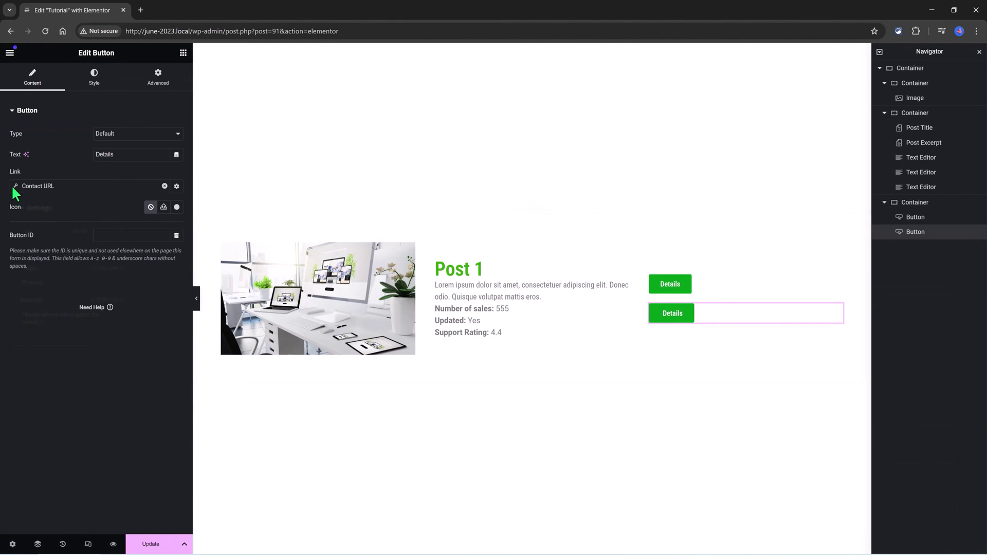
left_click(164, 186)
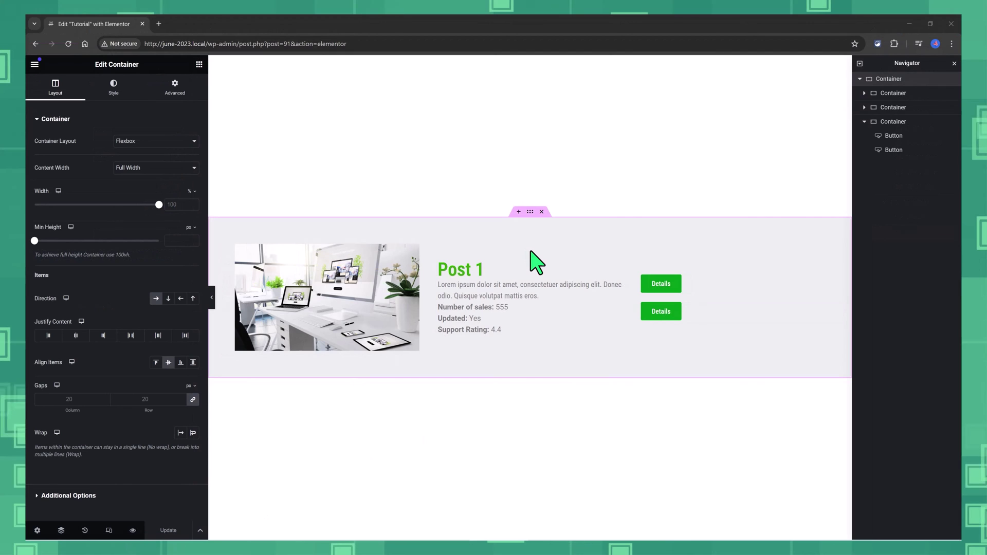
left_click(131, 530)
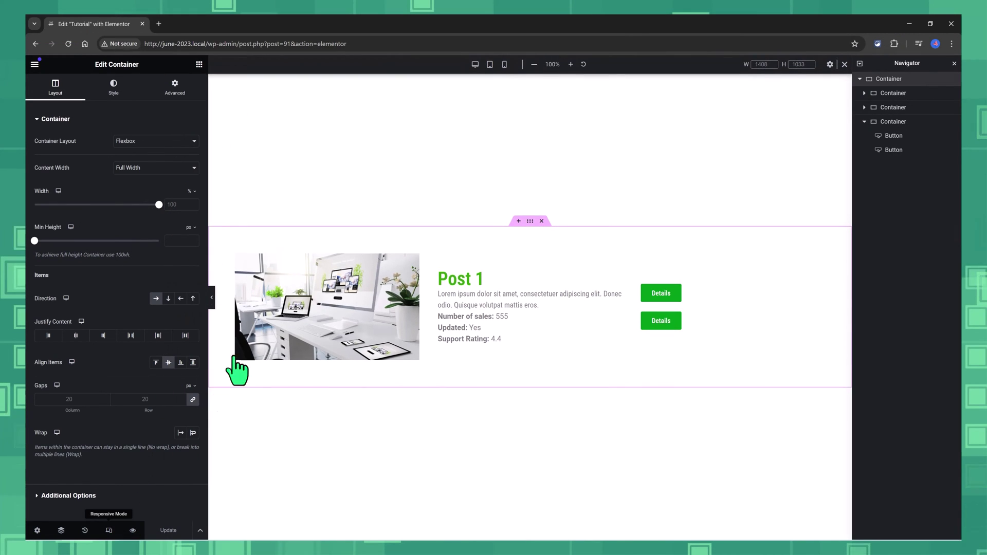
left_click(504, 64)
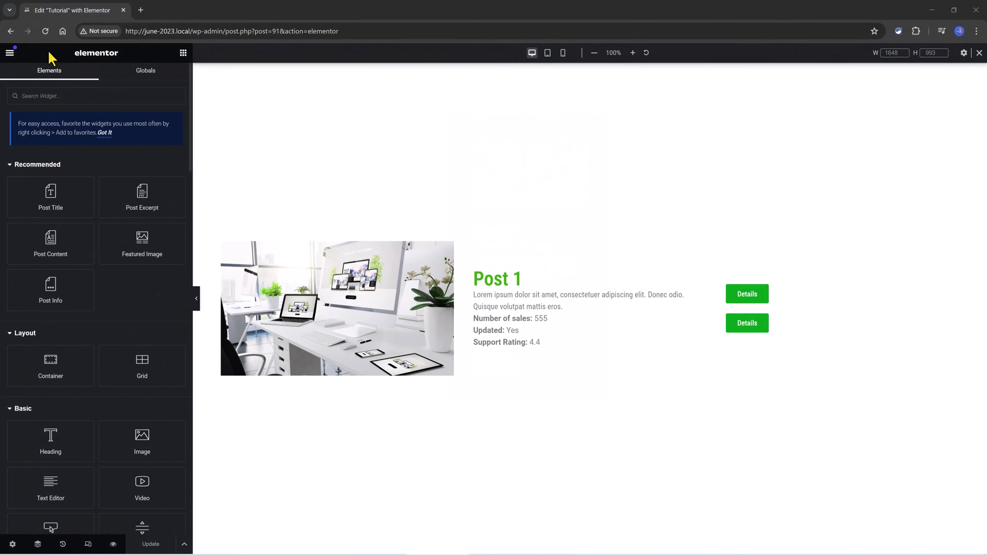
Exit the template editor and assign the Tutorial template to the Loop Grid in one column.
left_click(11, 54)
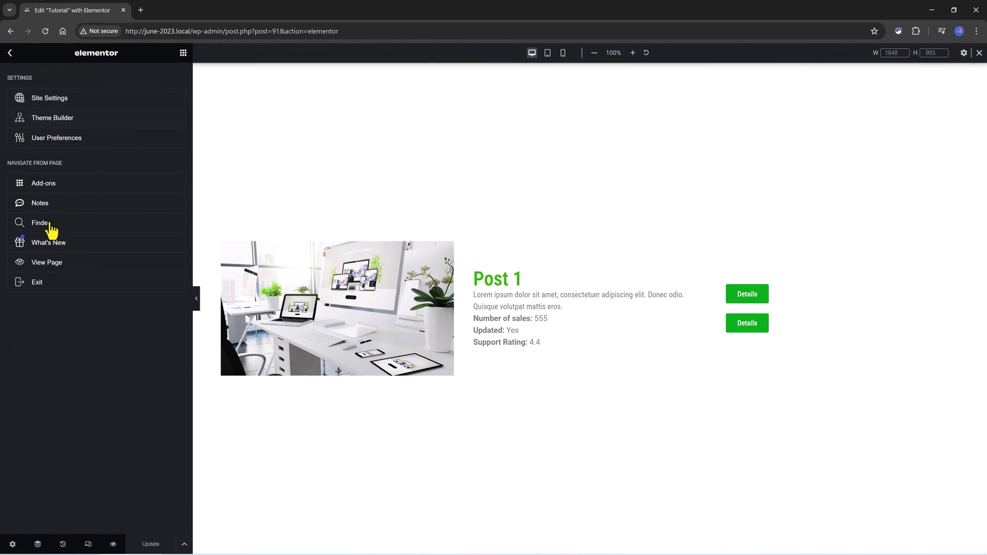
left_click(36, 283)
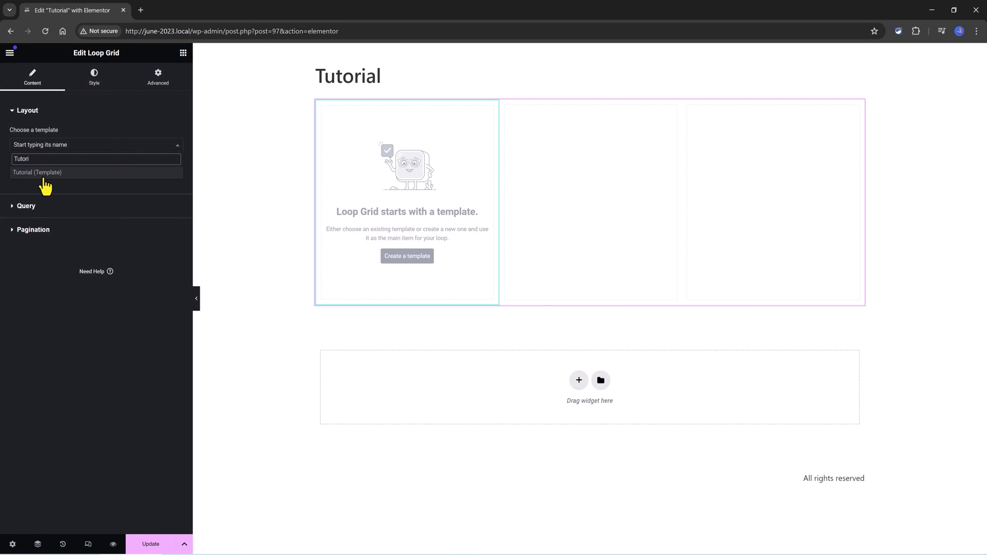
left_click(37, 172)
left_click(176, 195)
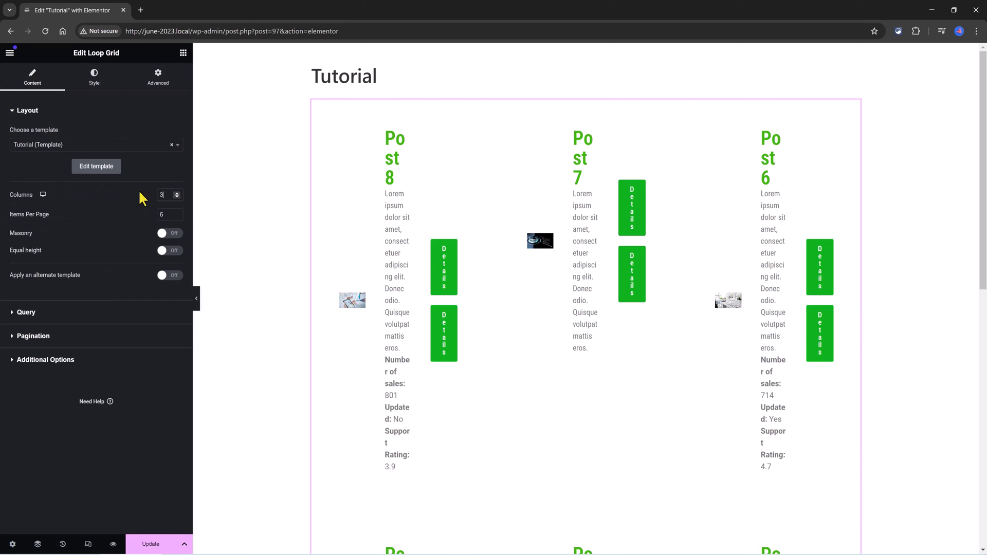
type("1")
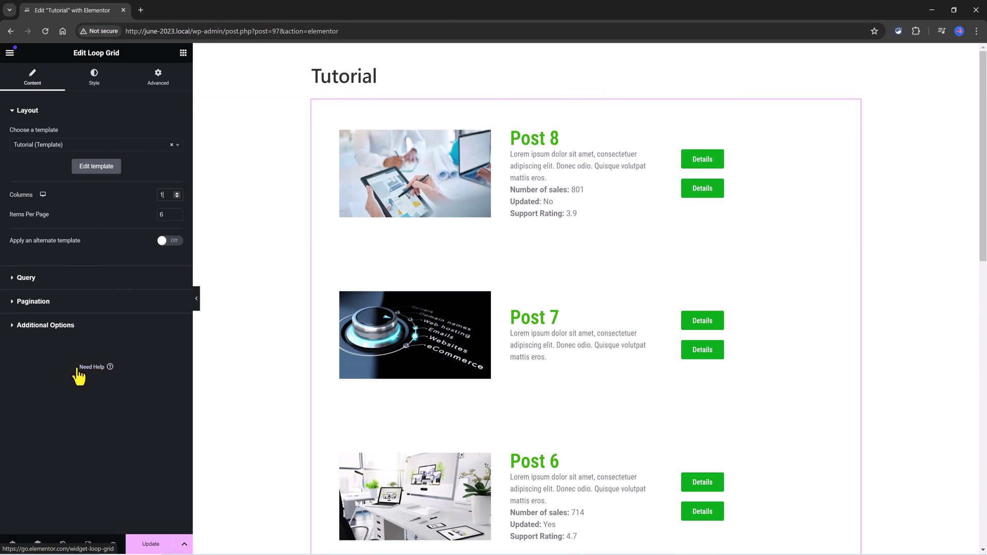
Check the grid at mobile width, return to desktop, and update the Tutorial page.
left_click(141, 283)
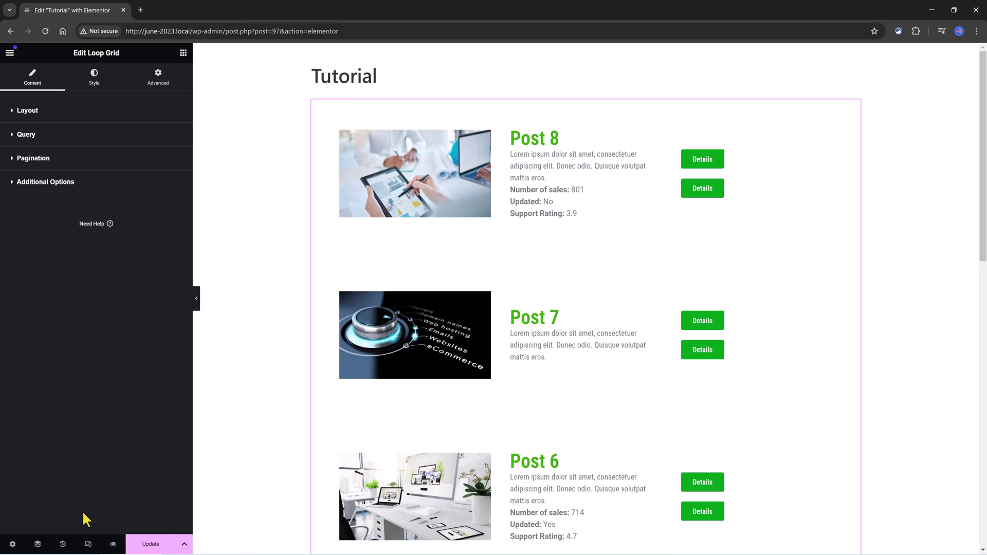
key("ctrl+shift+m")
left_click_drag(673, 125, 658, 363)
key("ctrl+shift+m")
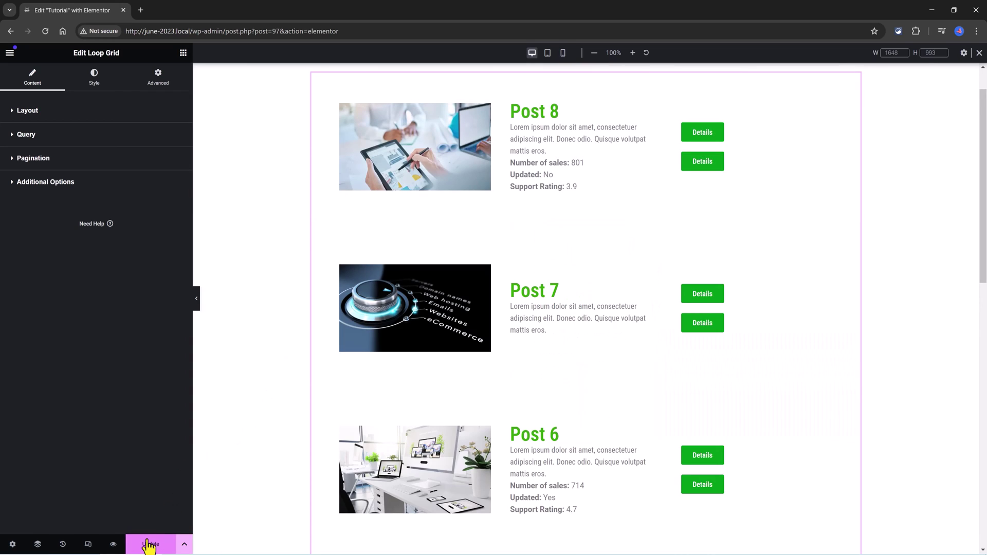
left_click(149, 546)
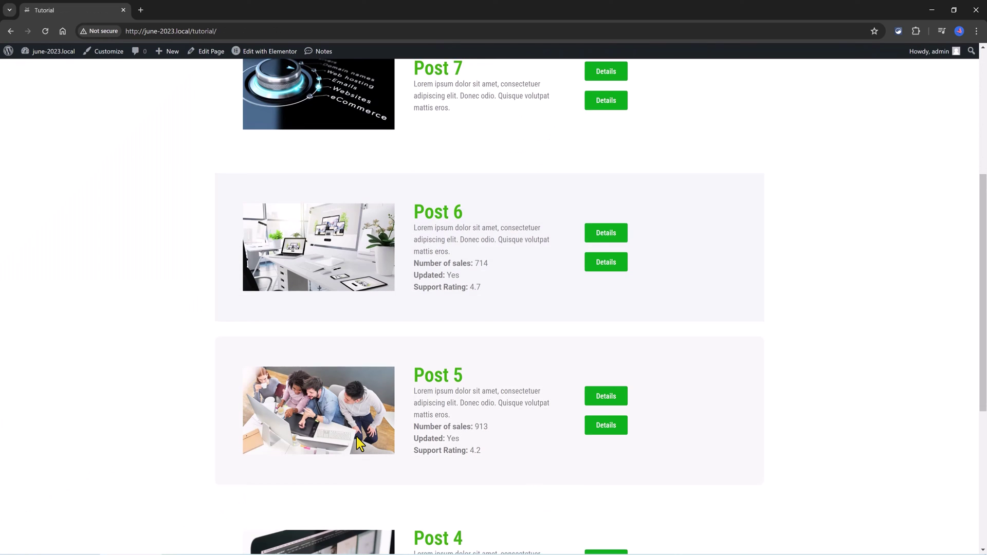
scroll(357, 437, "down", 5)
scroll(356, 436, "down", 5)
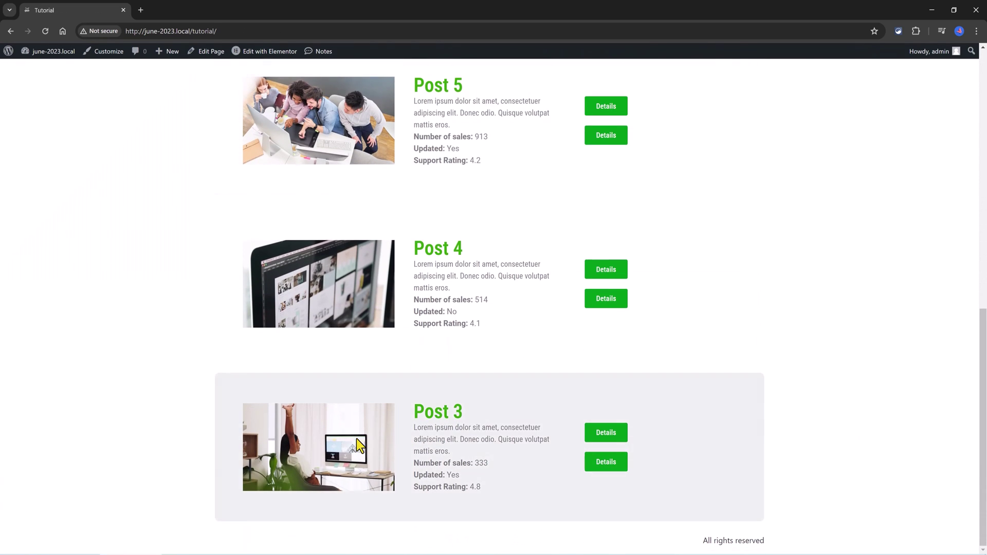
scroll(356, 437, "up", 3)
scroll(357, 436, "up", 3)
scroll(357, 436, "up", 3)
scroll(393, 320, "up", 3)
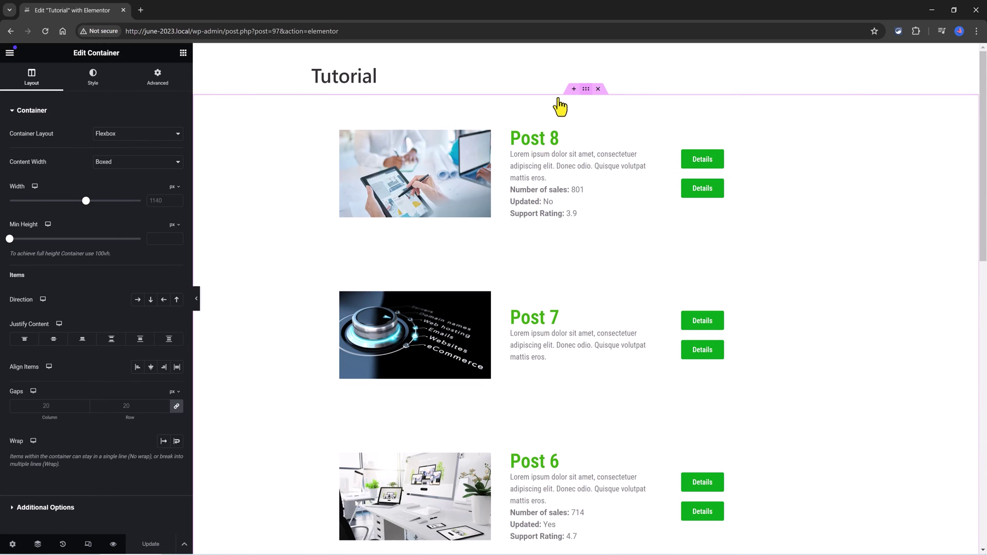
Set the container's HTML tag to a link and bind its link to the dynamic Post URL.
left_click(13, 509)
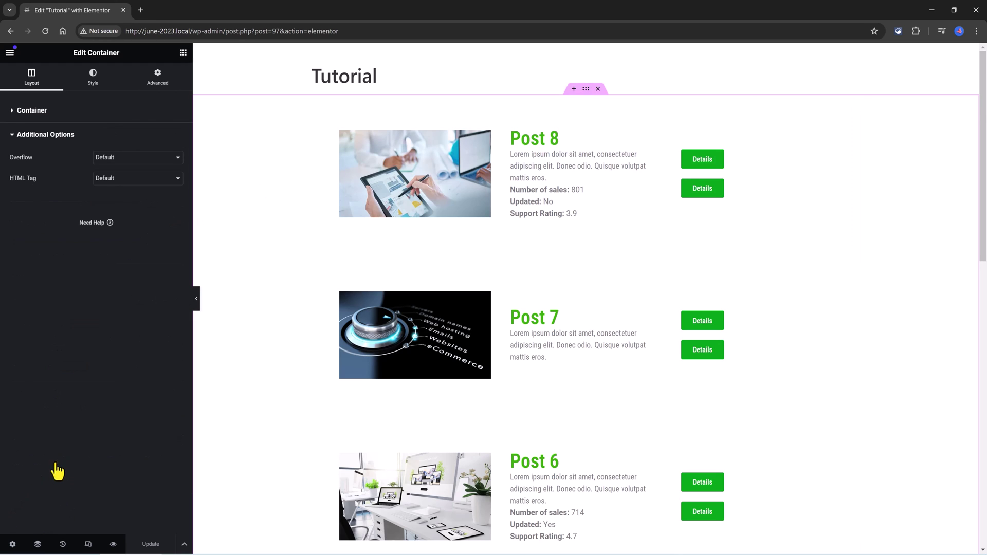
left_click(135, 179)
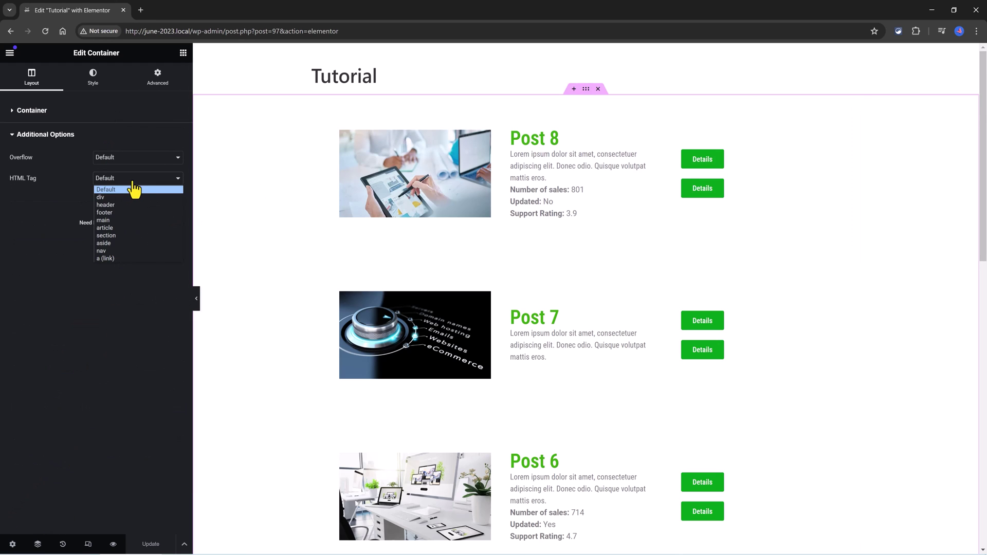
left_click(107, 259)
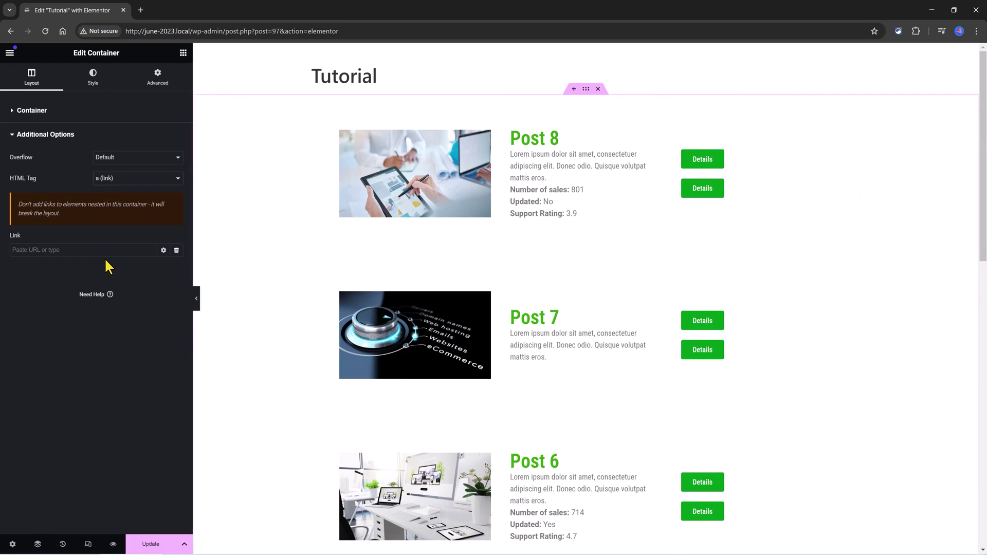
left_click(176, 250)
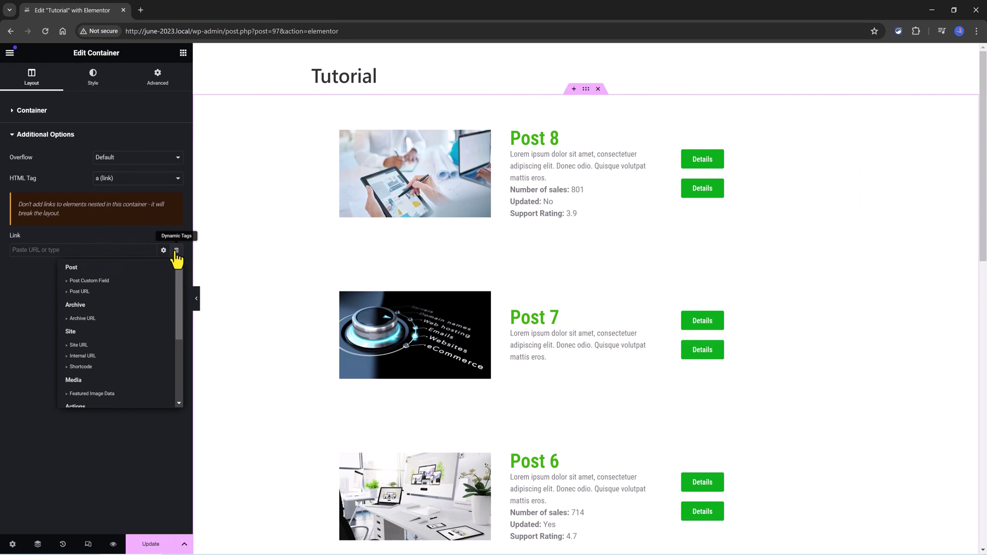
left_click(78, 291)
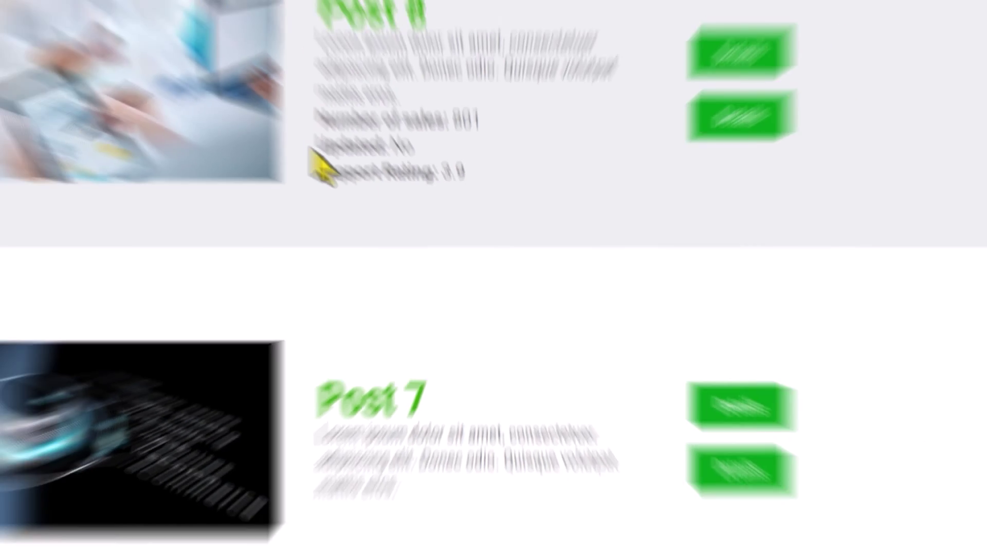